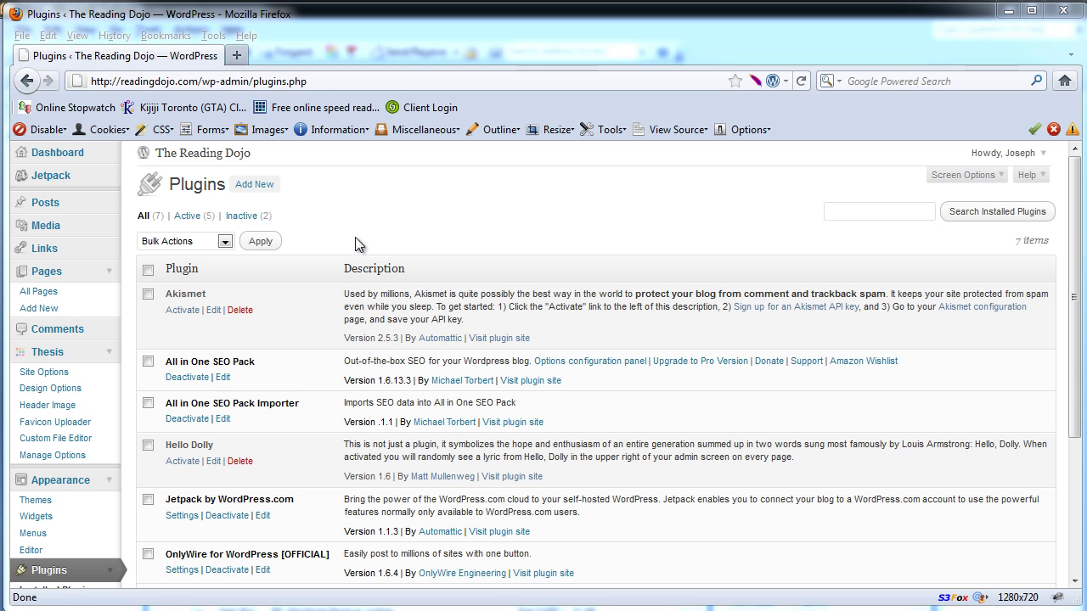
- Open the Reading Comprehension Strategies post for editing and select its title text
{"action": "left_click", "coordinate": [51, 205]}
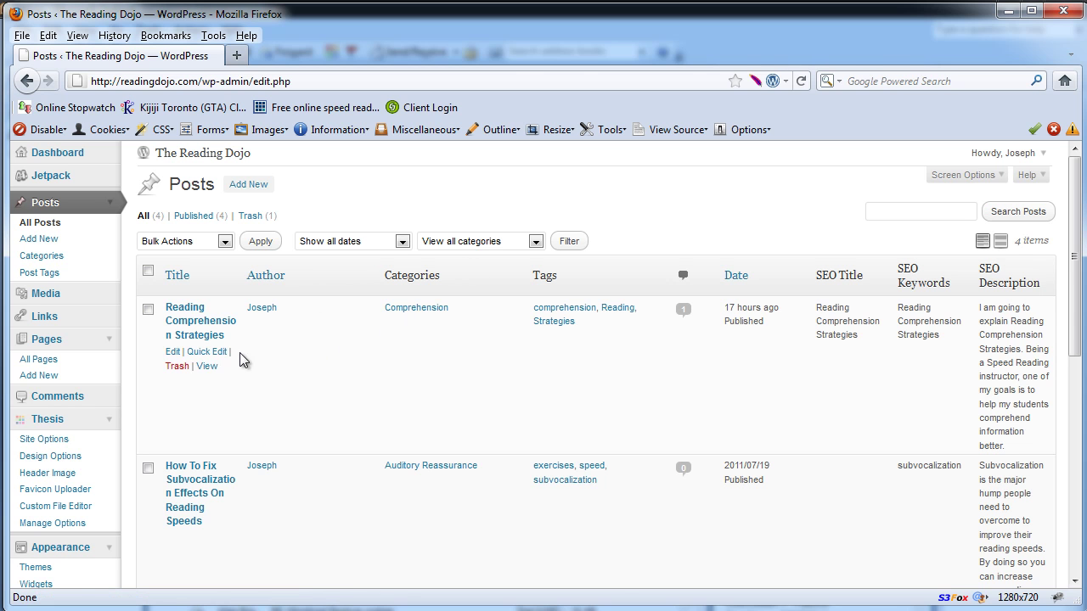
{"action": "left_click", "coordinate": [199, 323]}
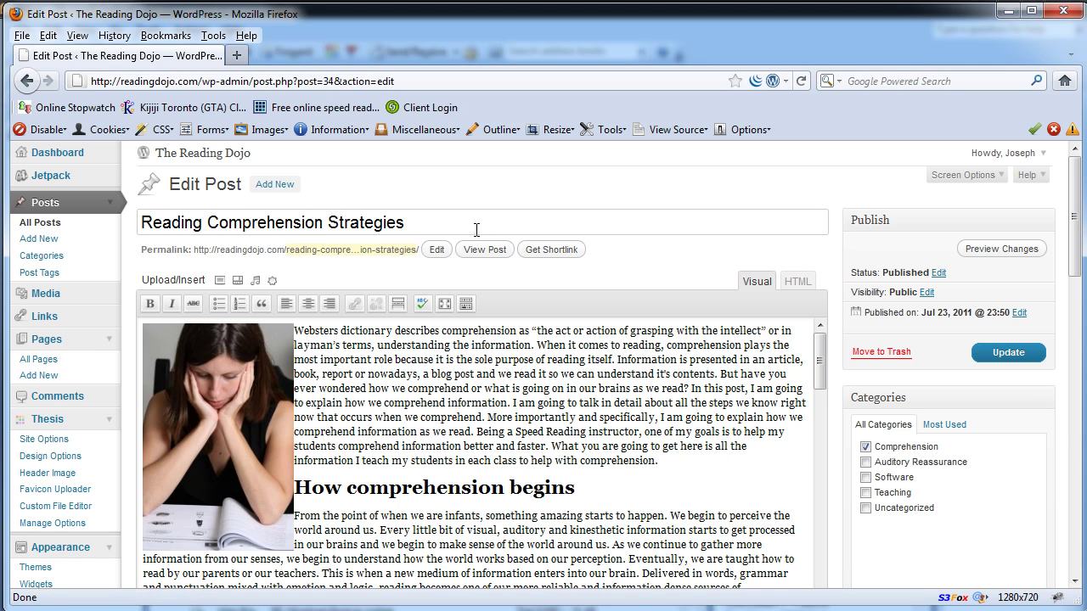
{"action": "left_click_drag", "start_coordinate": [417, 223], "coordinate": [109, 214]}
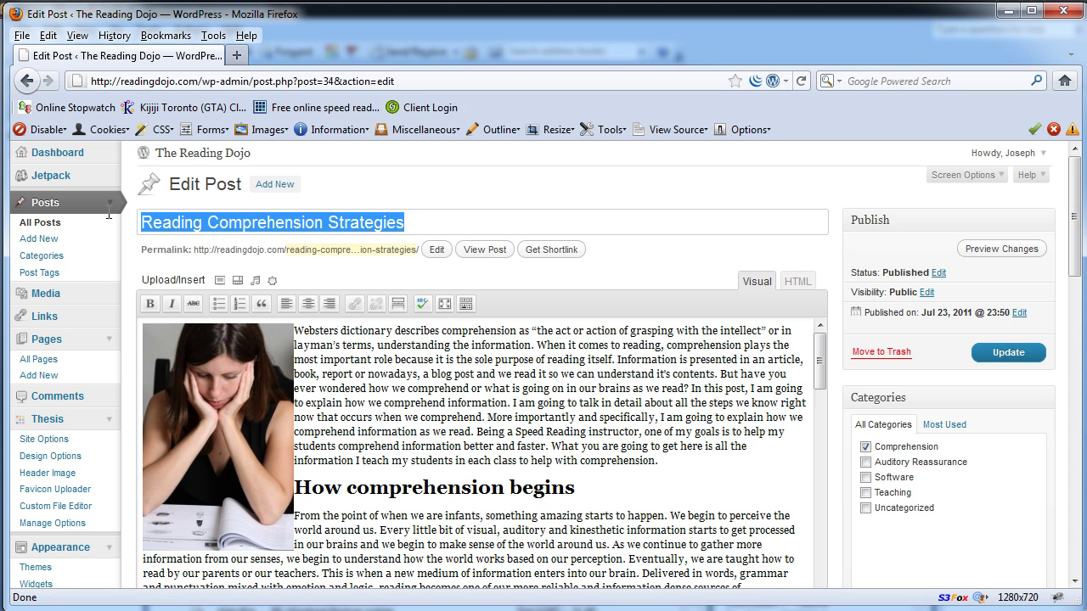
{"action": "left_click", "coordinate": [152, 223]}
{"action": "left_click_drag", "start_coordinate": [146, 222], "coordinate": [417, 224]}
- Review the post's body and its All in One SEO Pack title and description, highlighting the keyword phrase in the description
{"action": "scroll", "coordinate": [480, 291], "scroll_direction": "down", "scroll_amount": 3}
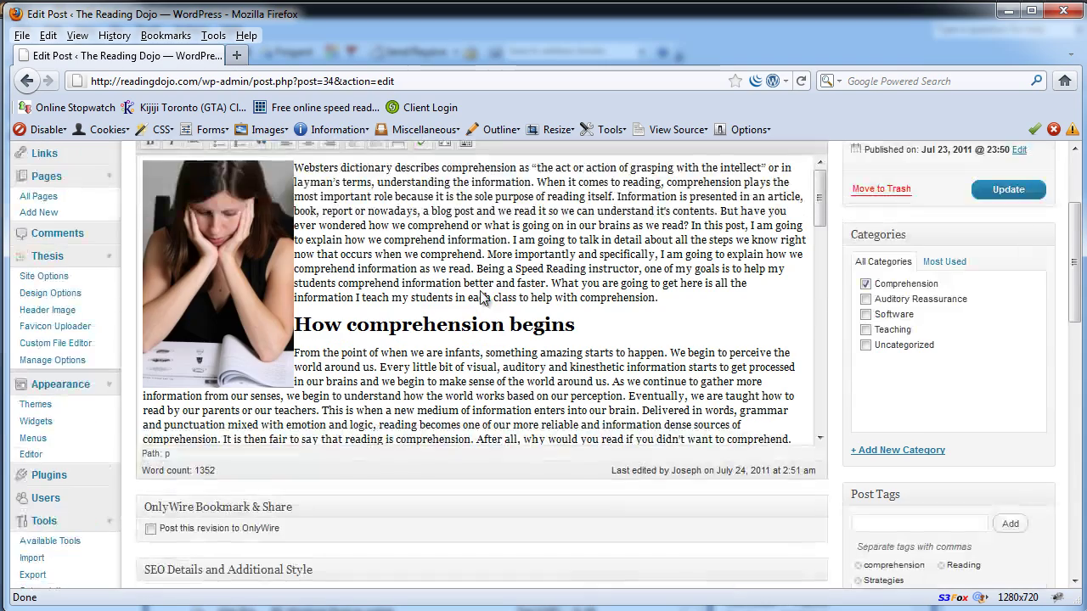
{"action": "left_click_drag", "start_coordinate": [818, 214], "coordinate": [819, 423]}
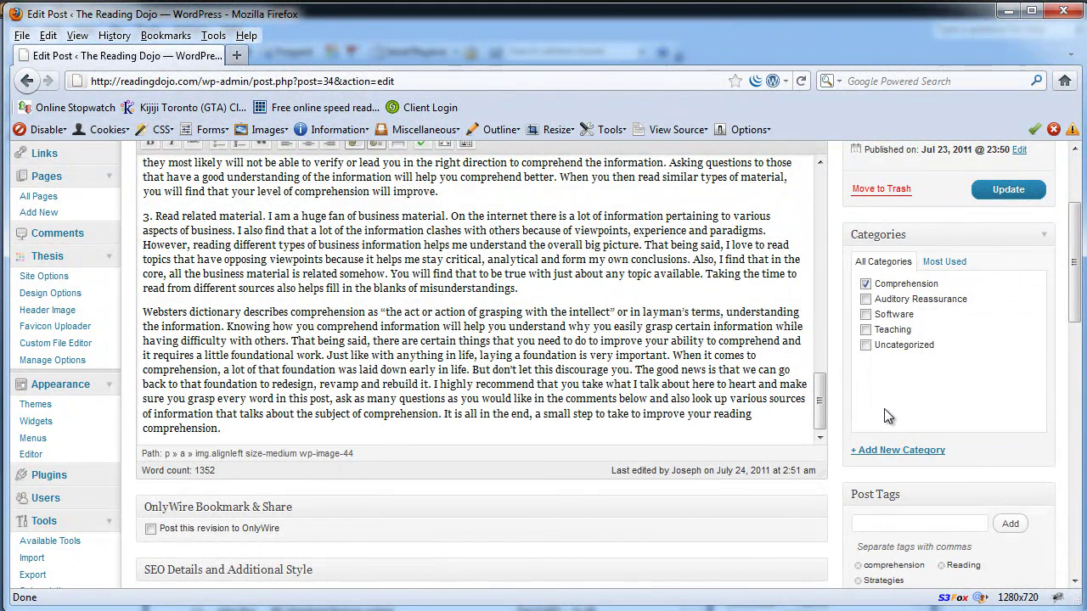
{"action": "left_click_drag", "start_coordinate": [1075, 323], "coordinate": [1030, 578]}
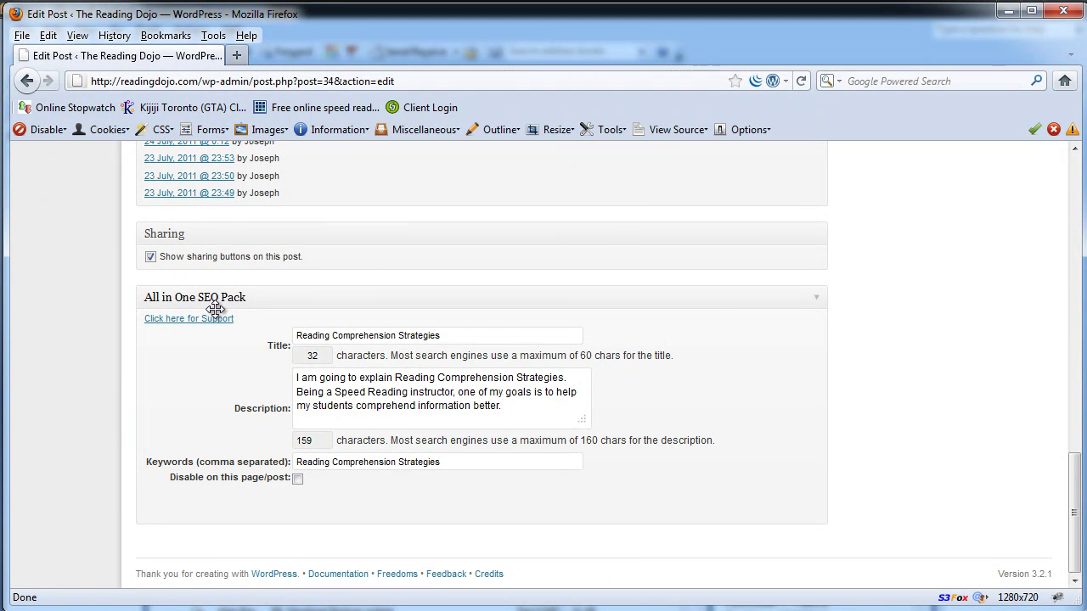
{"action": "double_click", "coordinate": [461, 329]}
{"action": "left_click_drag", "start_coordinate": [433, 331], "coordinate": [439, 327]}
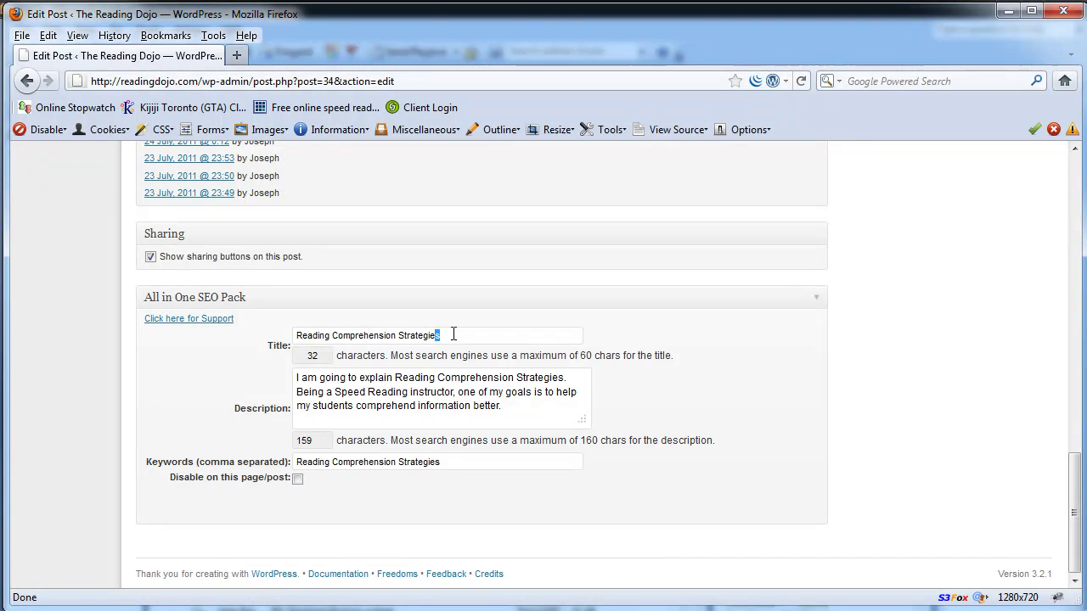
{"action": "type", "text": "s"}
{"action": "left_click", "coordinate": [393, 392]}
{"action": "left_click_drag", "start_coordinate": [560, 374], "coordinate": [398, 371]}
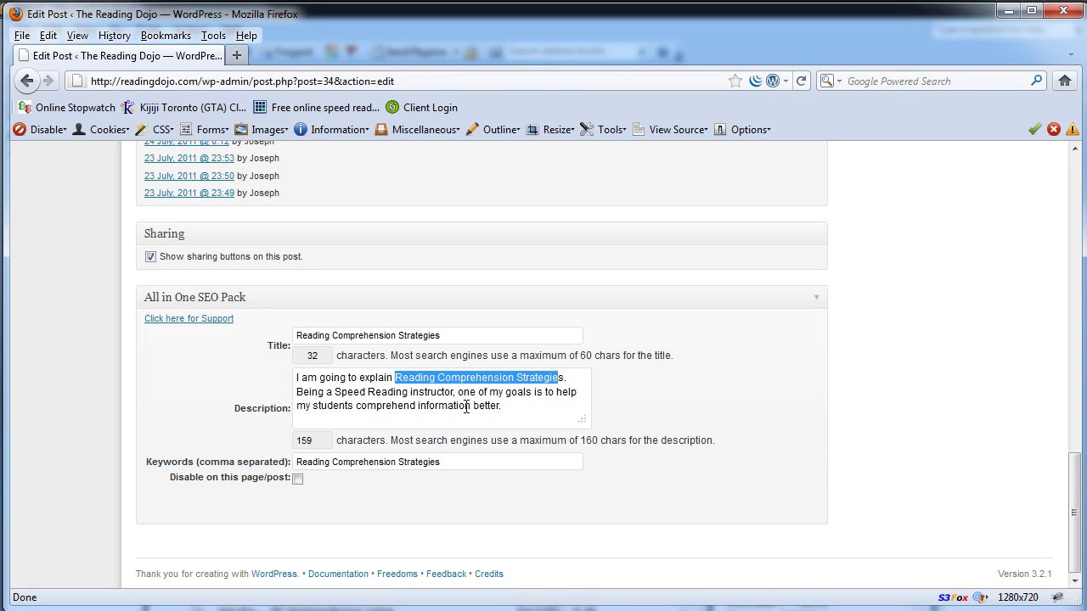
{"action": "left_click", "coordinate": [514, 405]}
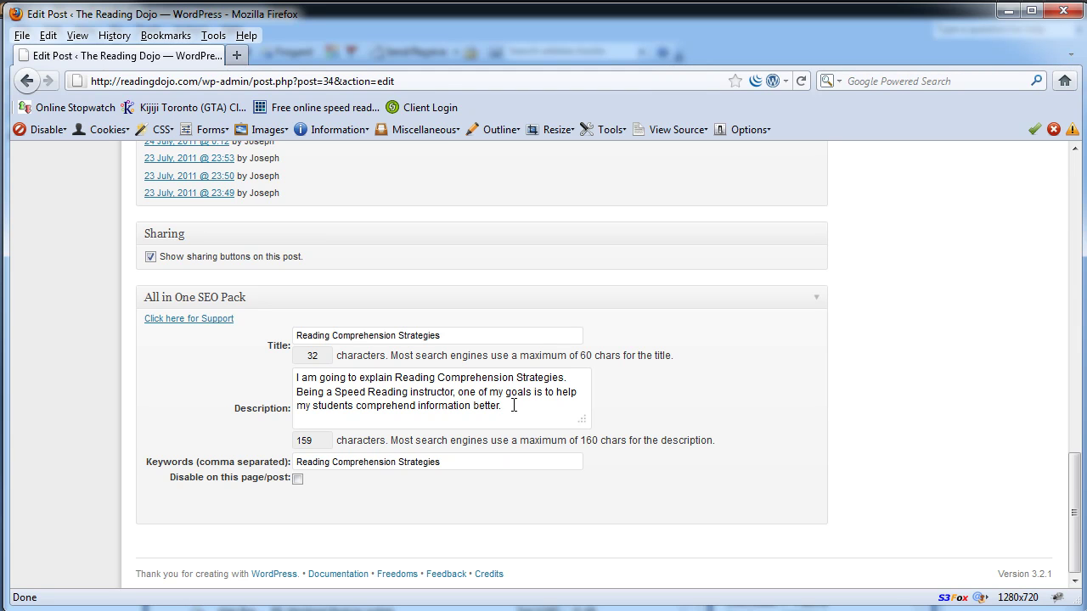
- Search Google for "cars" in a new browser tab
{"action": "left_click", "coordinate": [237, 56]}
{"action": "left_click", "coordinate": [1063, 81]}
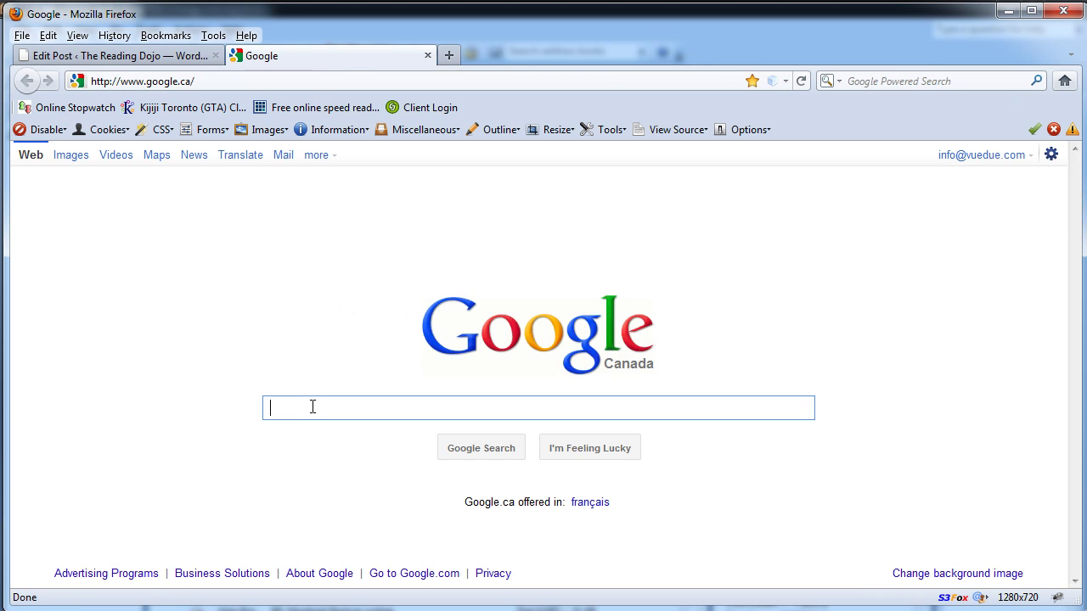
{"action": "type", "text": "cars"}
{"action": "key", "text": "Return"}
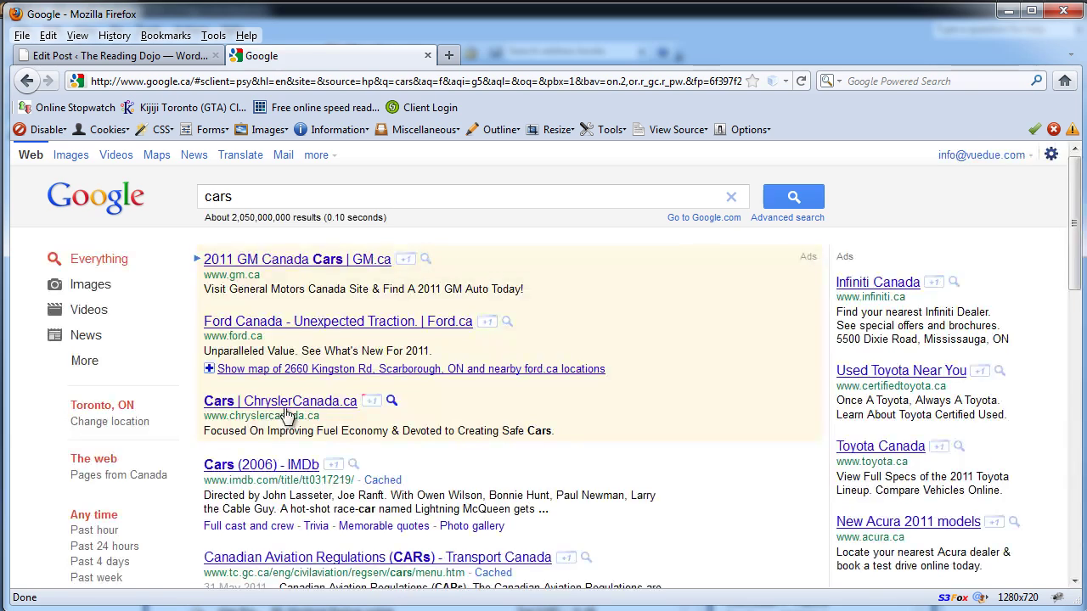
- Compare the driving.ca result's title and description snippet with the post's All in One SEO Pack fields
{"action": "scroll", "coordinate": [287, 415], "scroll_direction": "down", "scroll_amount": 10}
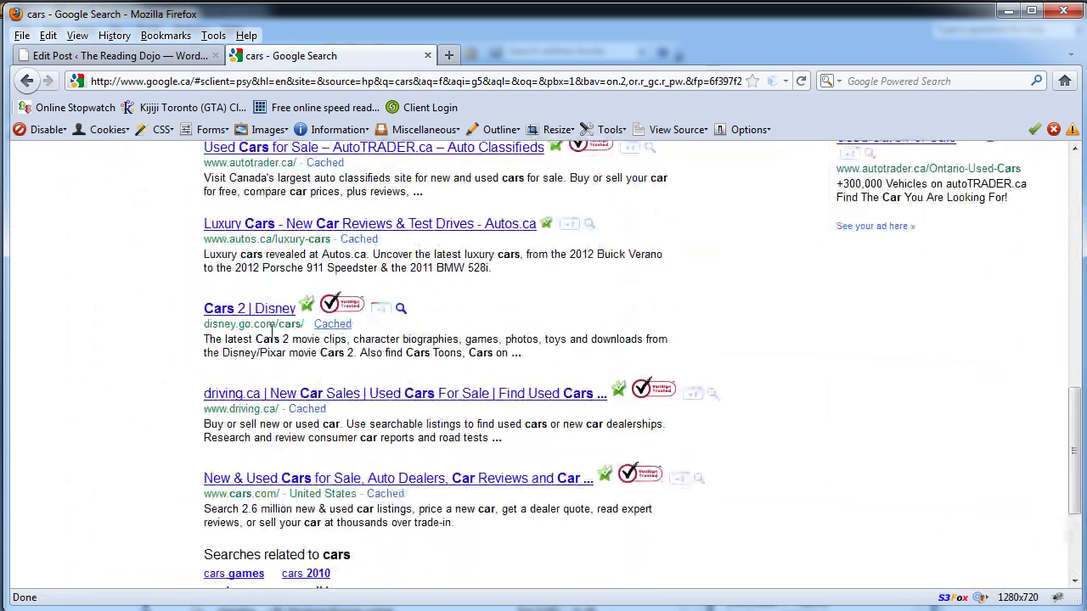
{"action": "left_click_drag", "start_coordinate": [202, 398], "coordinate": [607, 399]}
{"action": "left_click", "coordinate": [134, 59]}
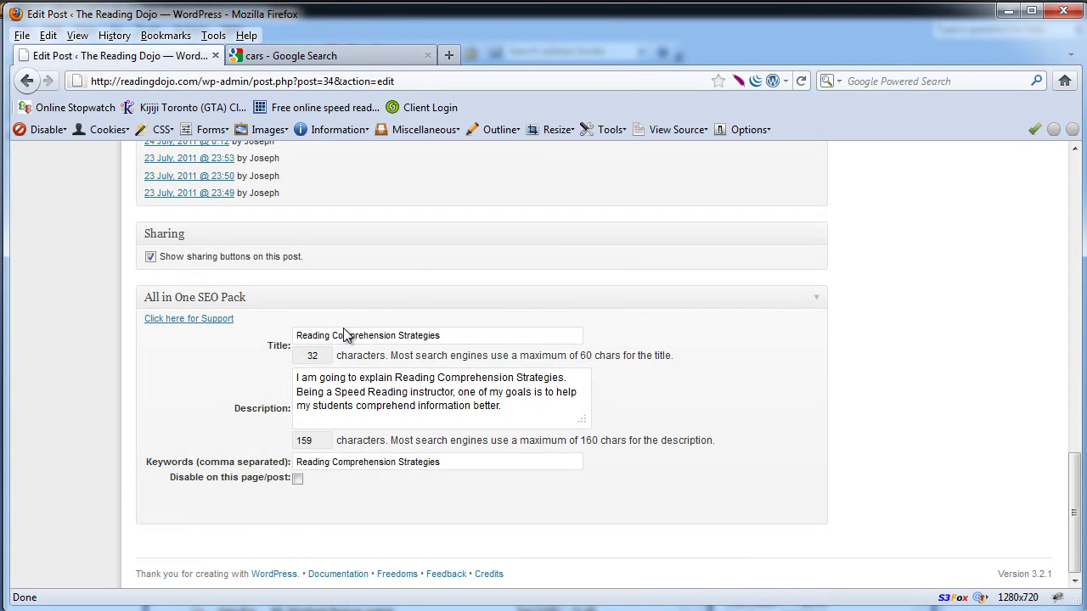
{"action": "left_click", "coordinate": [320, 58]}
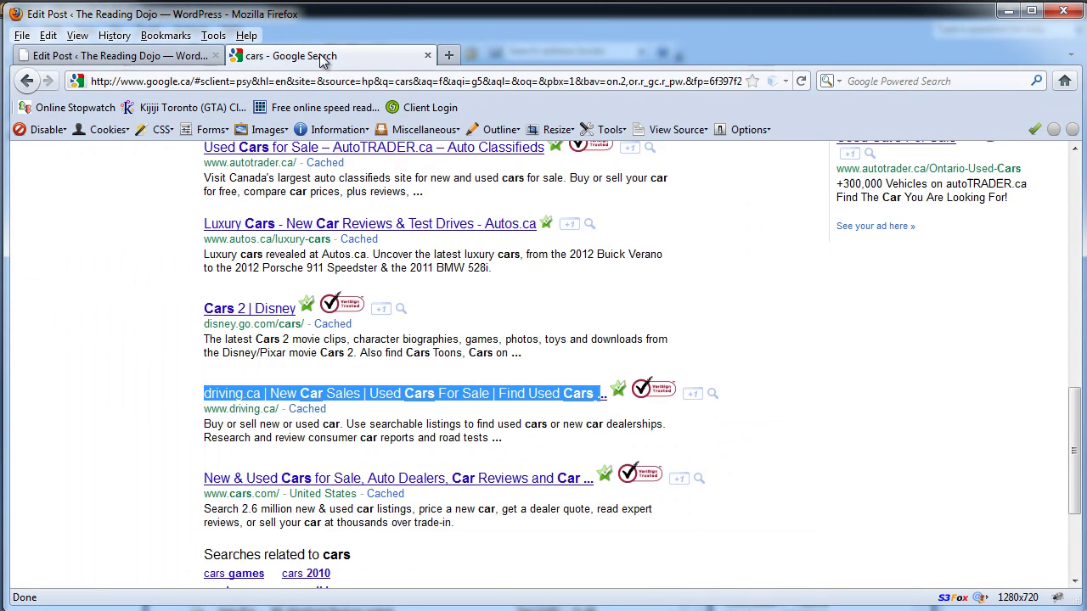
{"action": "left_click_drag", "start_coordinate": [204, 424], "coordinate": [514, 440]}
{"action": "left_click", "coordinate": [136, 55]}
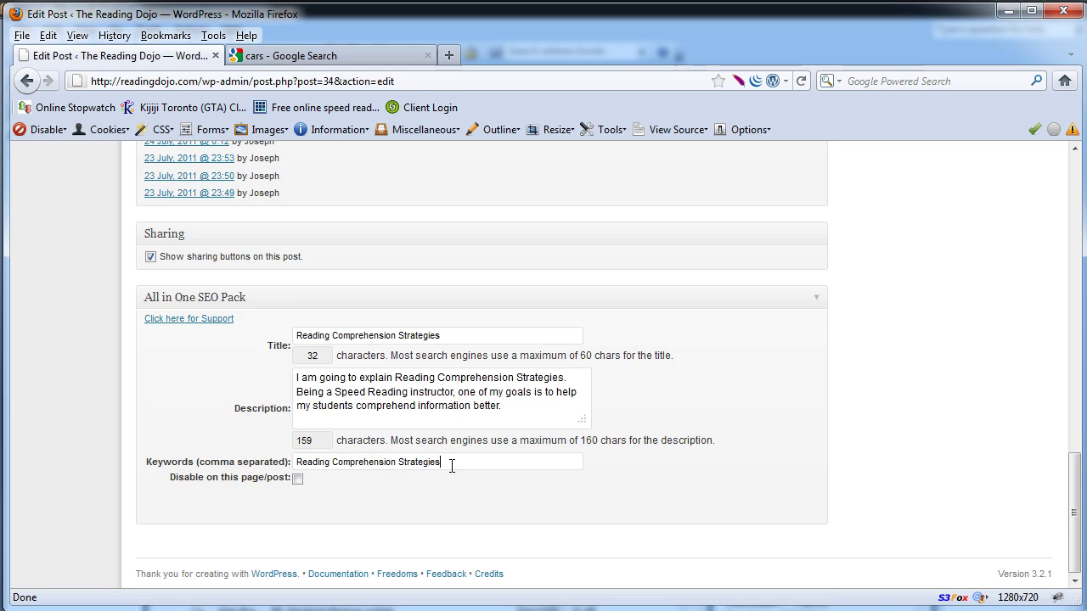
- Open the site's Permalink settings to examine the custom URL structure
{"action": "scroll", "coordinate": [451, 465], "scroll_direction": "up", "scroll_amount": 20}
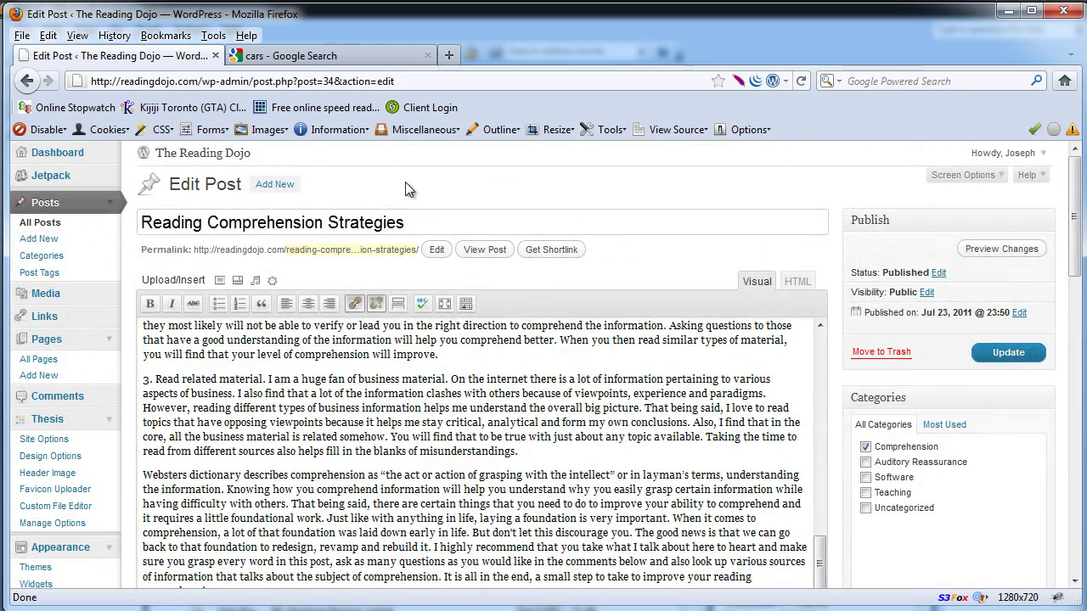
{"action": "scroll", "coordinate": [284, 303], "scroll_direction": "down", "scroll_amount": 5}
{"action": "scroll", "coordinate": [289, 337], "scroll_direction": "up", "scroll_amount": 10}
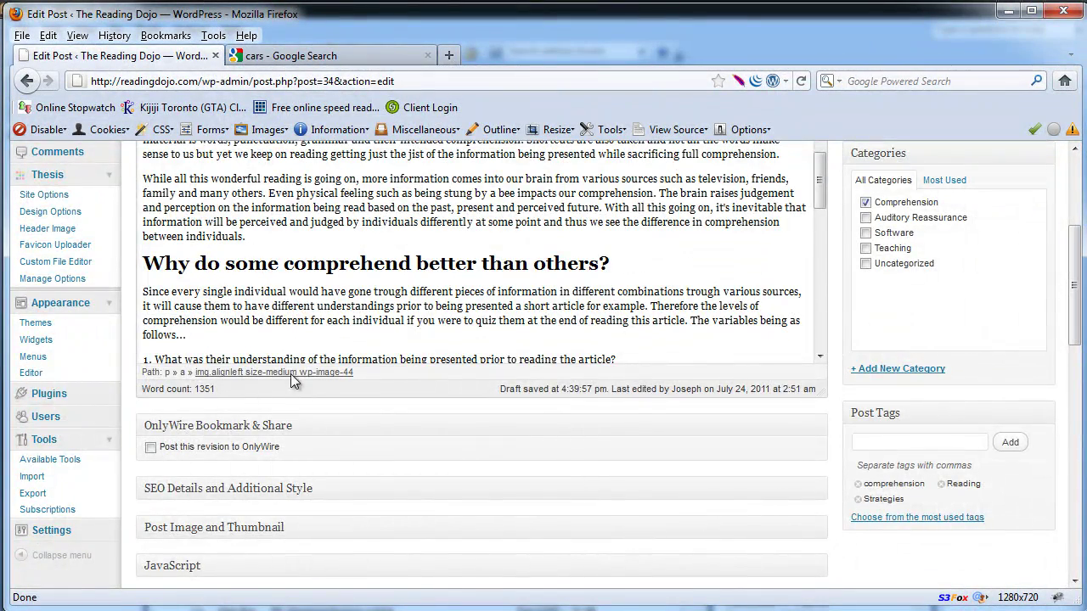
{"action": "scroll", "coordinate": [96, 468], "scroll_direction": "down", "scroll_amount": 5}
{"action": "scroll", "coordinate": [94, 461], "scroll_direction": "up", "scroll_amount": 10}
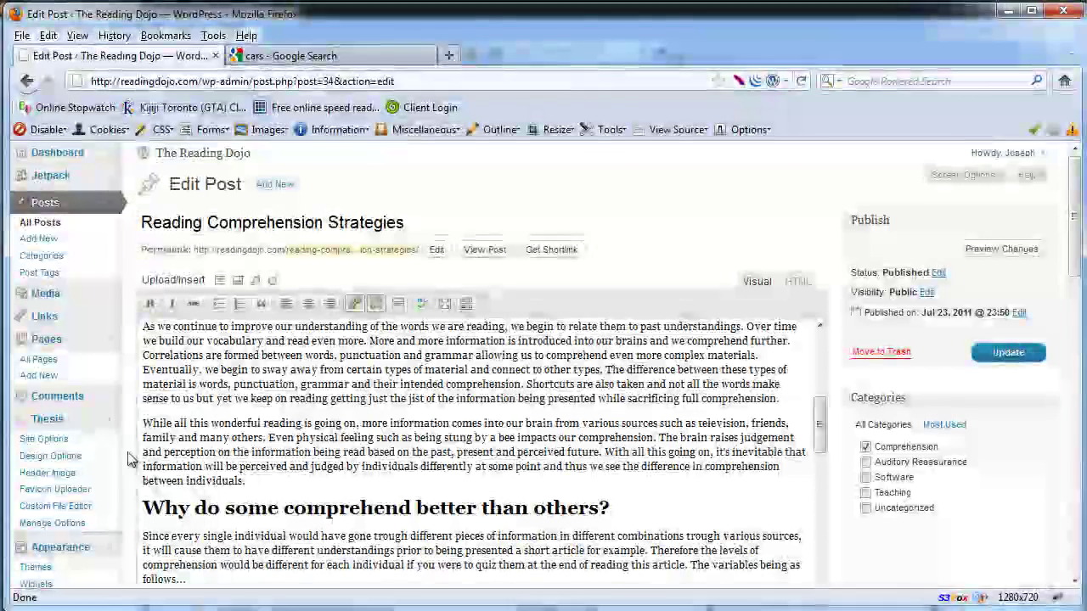
{"action": "scroll", "coordinate": [128, 459], "scroll_direction": "down", "scroll_amount": 8}
{"action": "scroll", "coordinate": [127, 459], "scroll_direction": "up", "scroll_amount": 3}
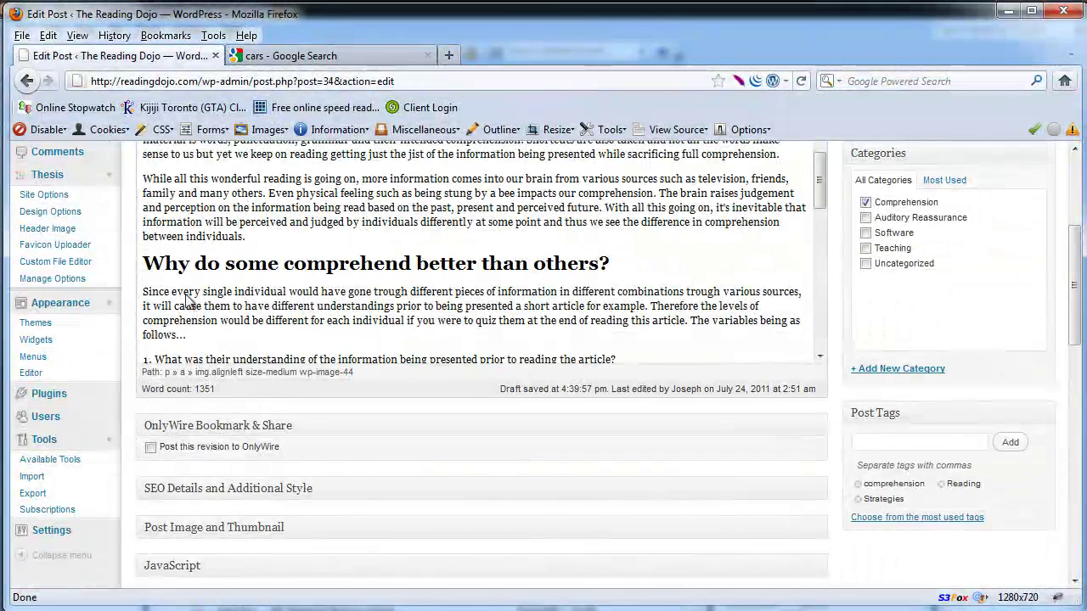
{"action": "left_click", "coordinate": [41, 532]}
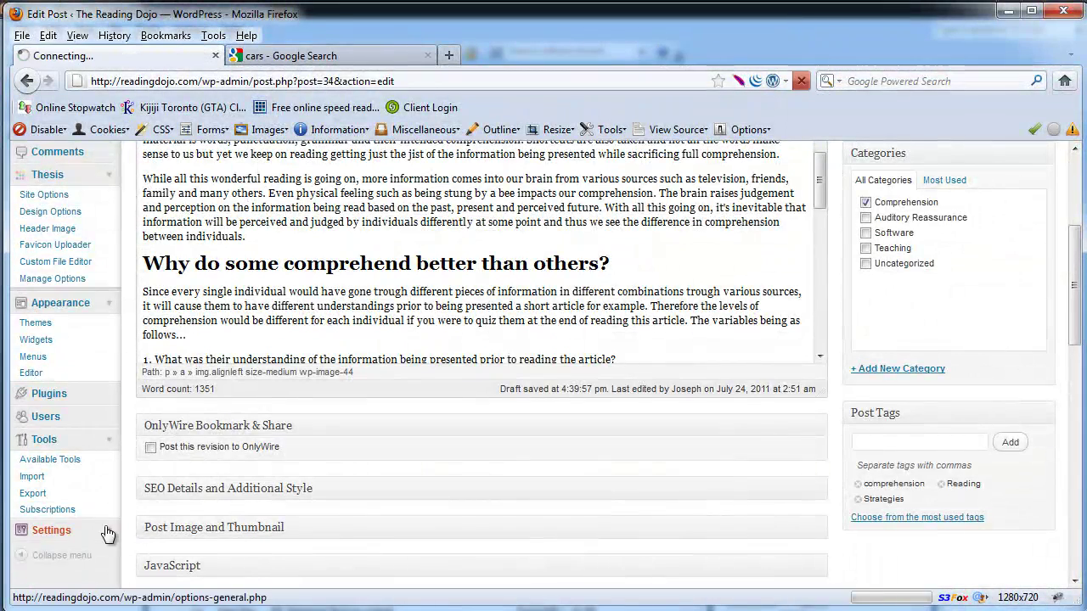
{"action": "scroll", "coordinate": [89, 535], "scroll_direction": "down", "scroll_amount": 5}
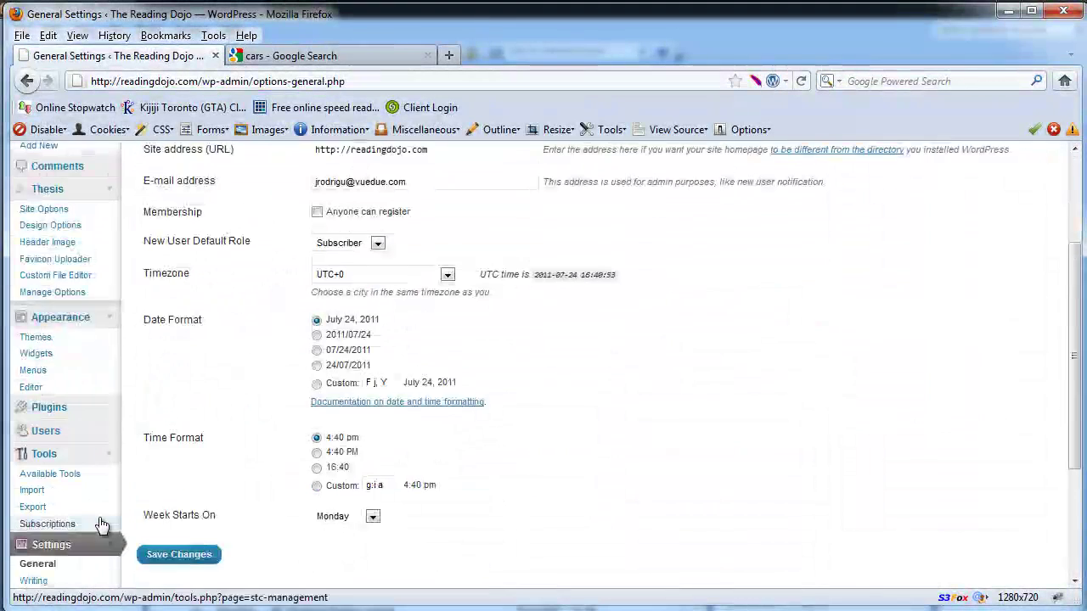
{"action": "scroll", "coordinate": [103, 526], "scroll_direction": "down", "scroll_amount": 2}
{"action": "left_click", "coordinate": [50, 504]}
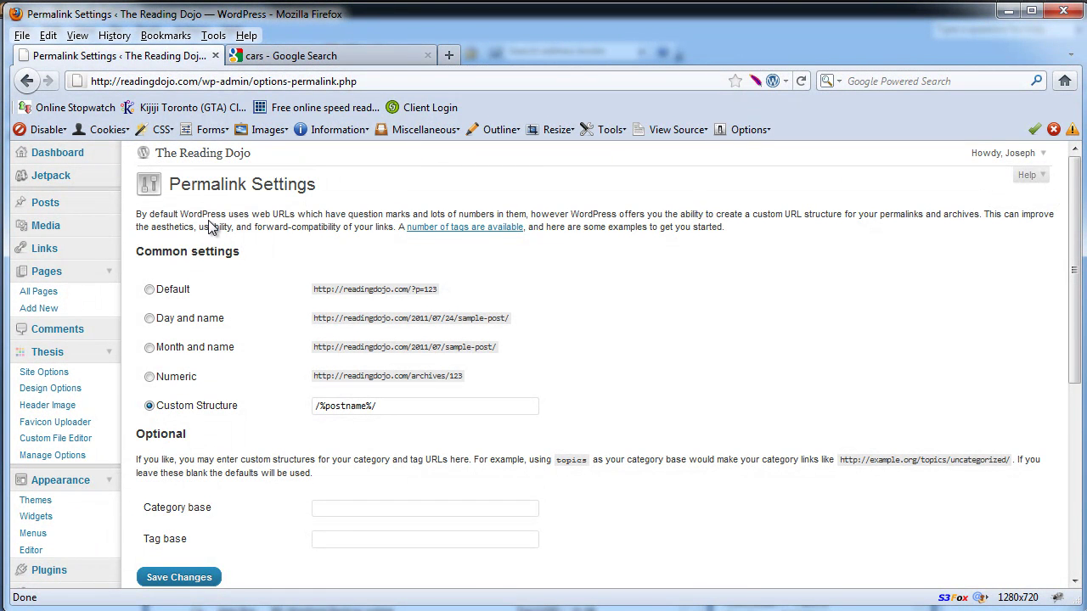
- Check the site's pages list, then reopen the Reading Comprehension Strategies post and review its All in One SEO Pack fields
{"action": "left_click", "coordinate": [45, 275]}
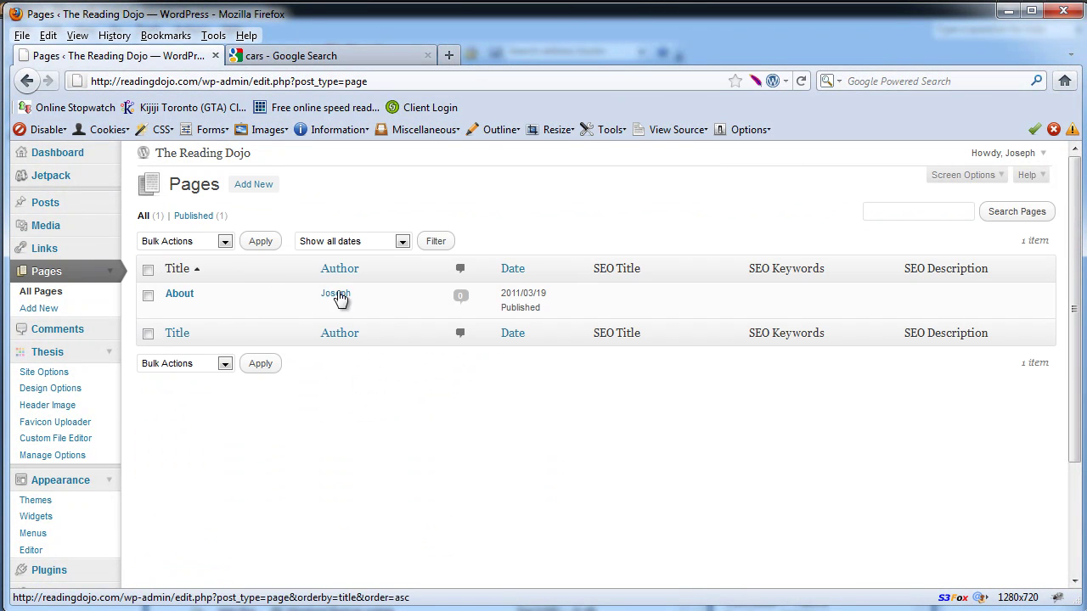
{"action": "left_click", "coordinate": [56, 208]}
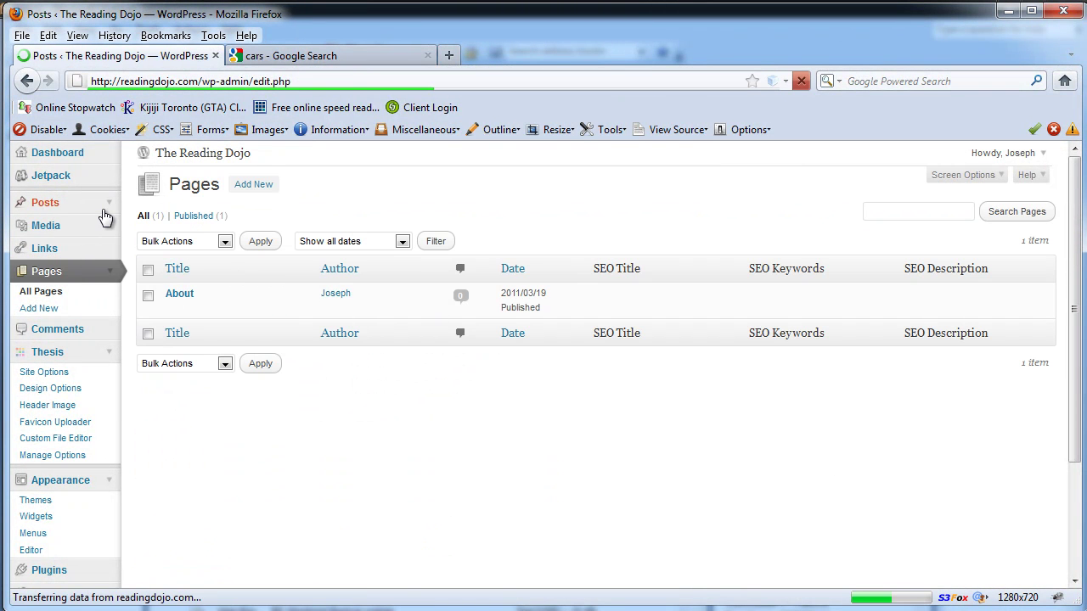
{"action": "left_click", "coordinate": [181, 331]}
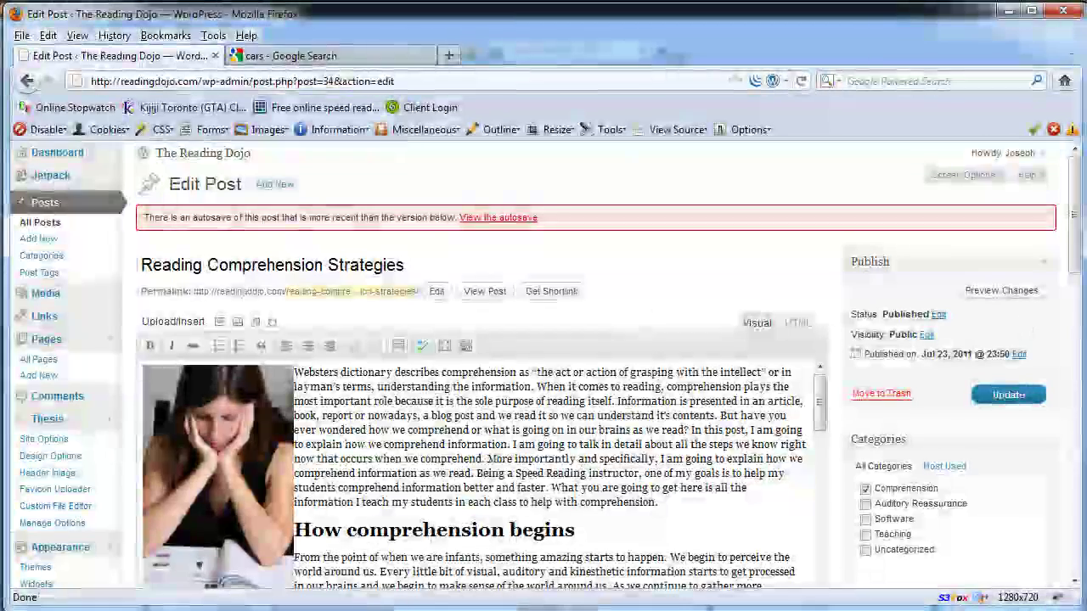
{"action": "left_click_drag", "start_coordinate": [1078, 248], "coordinate": [1062, 577]}
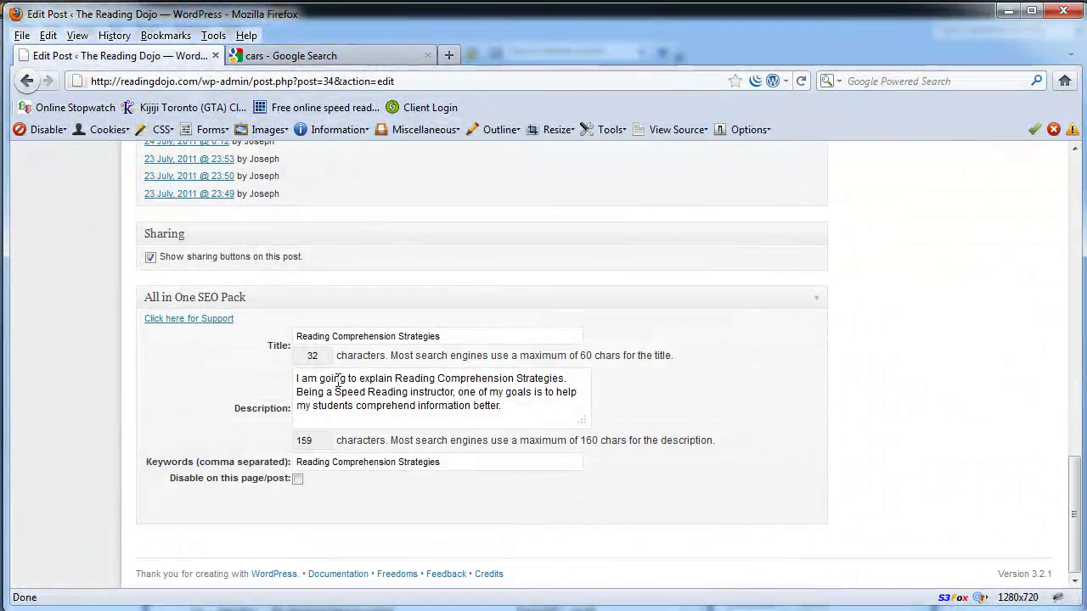
{"action": "left_click_drag", "start_coordinate": [1080, 466], "coordinate": [1074, 199]}
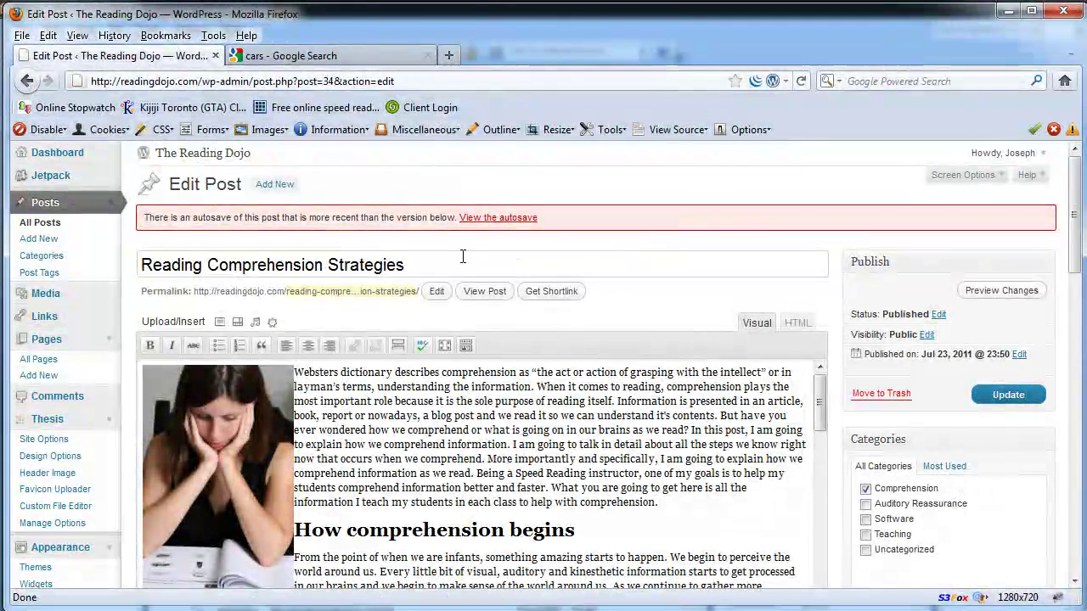
- View the published Reading Comprehension Strategies post and look through its content
{"action": "left_click", "coordinate": [496, 293]}
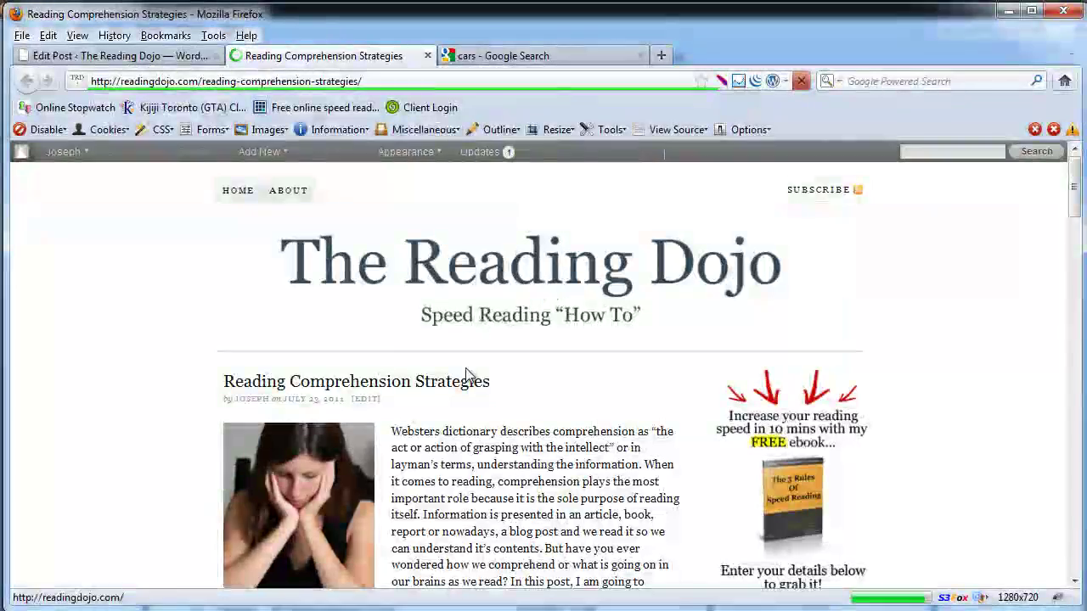
{"action": "scroll", "coordinate": [475, 373], "scroll_direction": "down", "scroll_amount": 2}
{"action": "scroll", "coordinate": [466, 367], "scroll_direction": "down", "scroll_amount": 20}
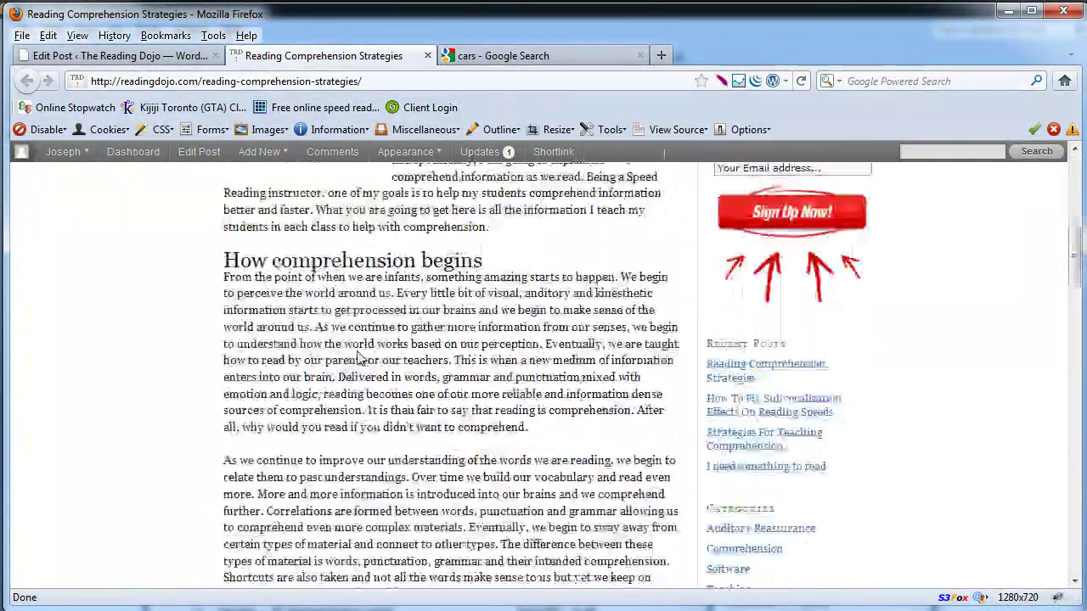
{"action": "scroll", "coordinate": [357, 352], "scroll_direction": "up", "scroll_amount": 10}
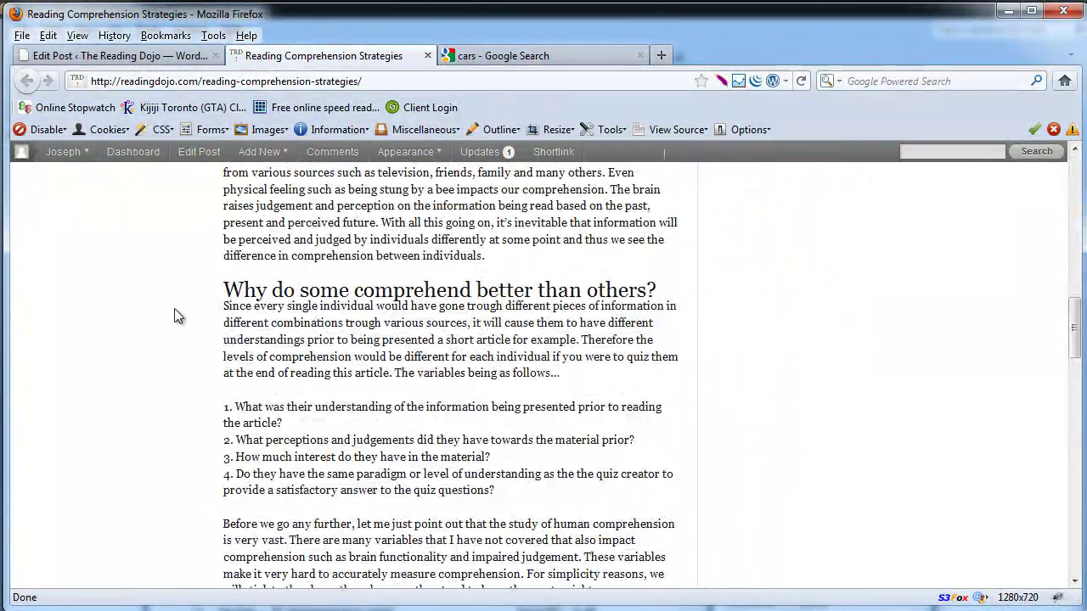
- View the published post's page source and examine the All in One SEO Pack description and keywords meta tags
{"action": "right_click", "coordinate": [178, 309]}
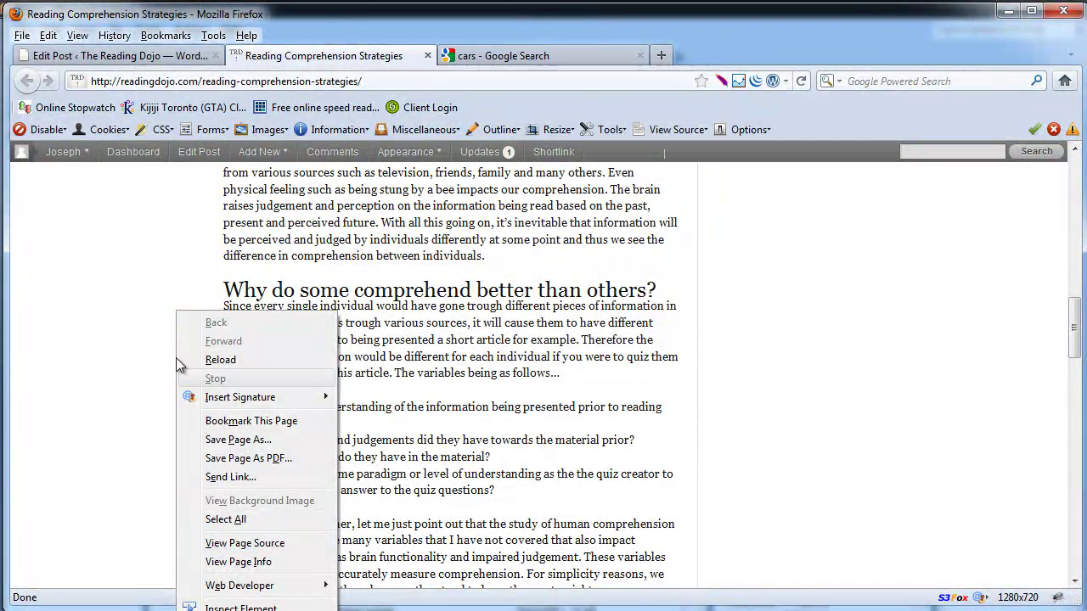
{"action": "left_click", "coordinate": [143, 321]}
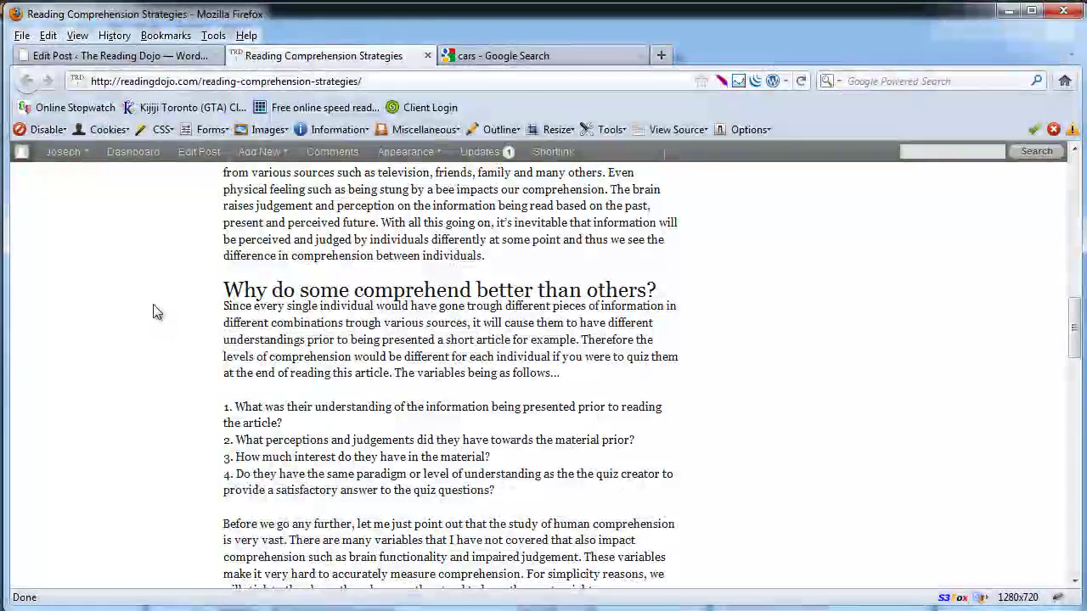
{"action": "right_click", "coordinate": [156, 305]}
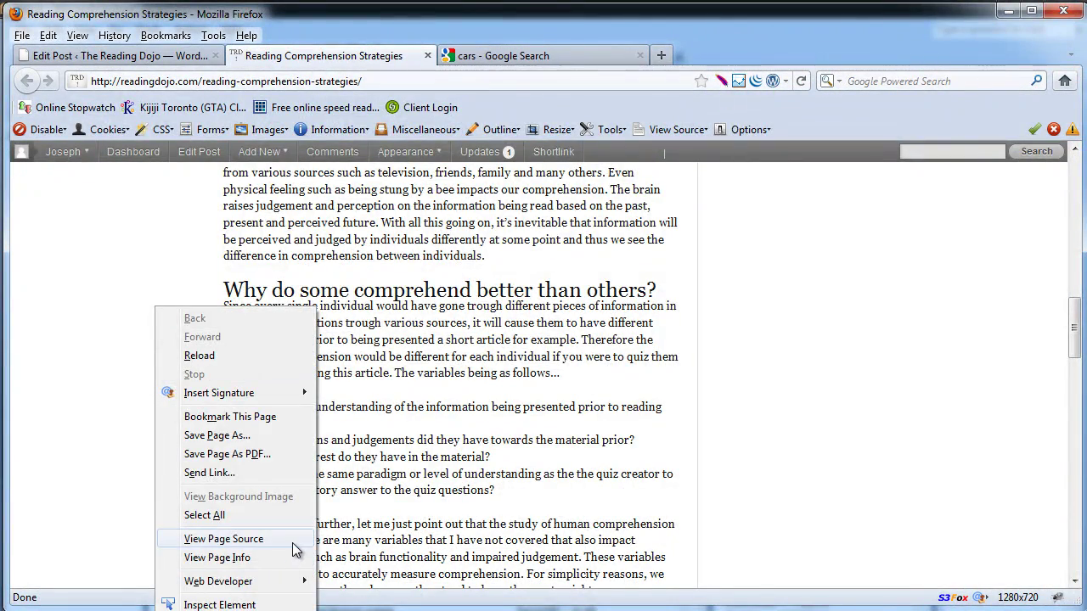
{"action": "left_click", "coordinate": [294, 548]}
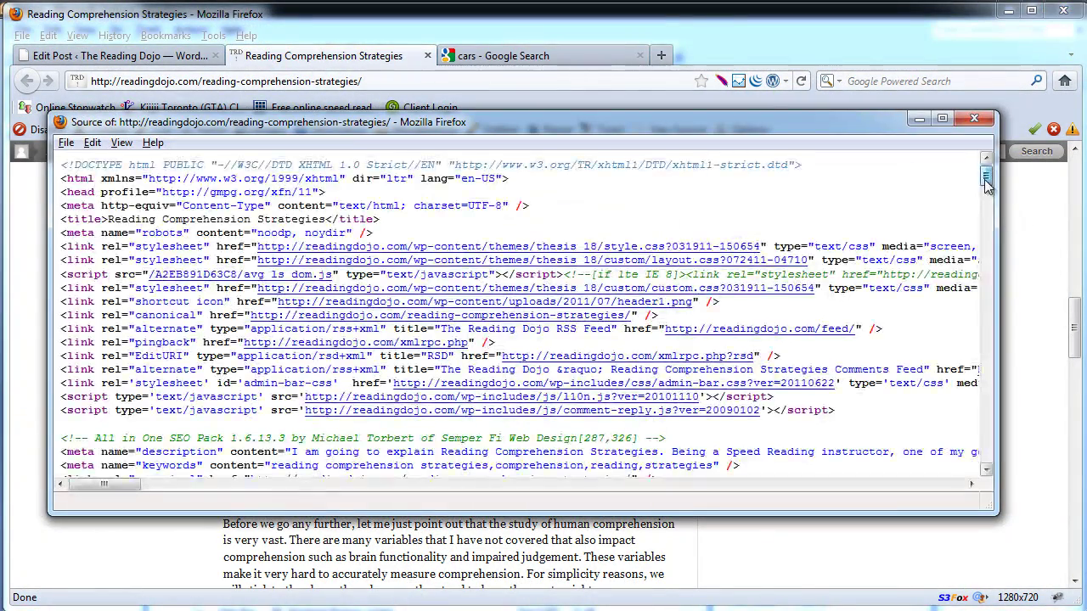
{"action": "scroll", "coordinate": [985, 185], "scroll_direction": "down", "scroll_amount": 2}
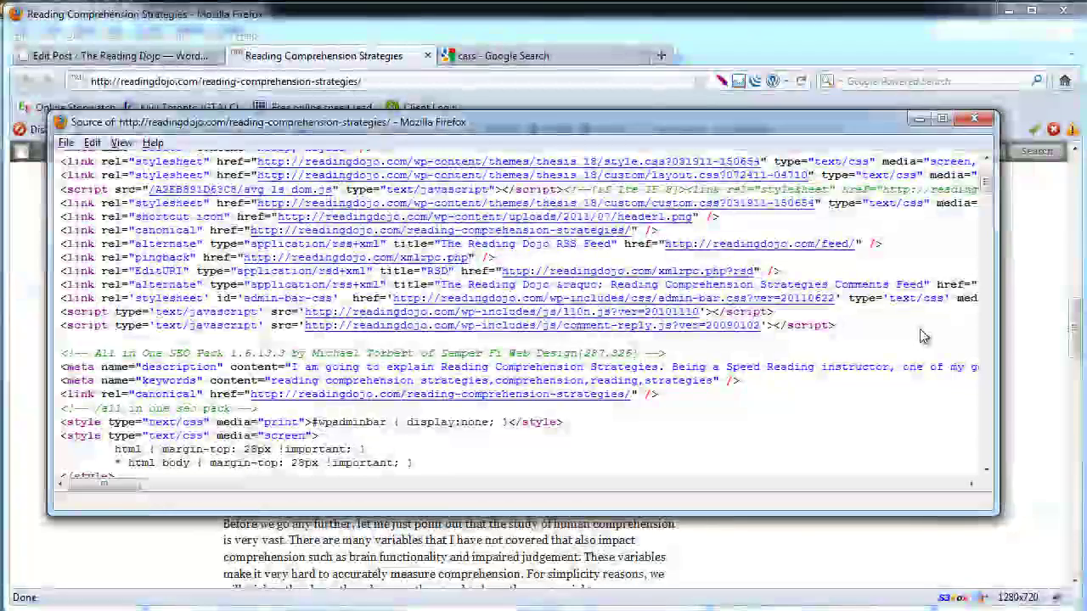
- Close the post's page source and go from the published post to The Reading Dojo's home page
{"action": "scroll", "coordinate": [924, 337], "scroll_direction": "up", "scroll_amount": 2}
{"action": "left_click", "coordinate": [983, 122]}
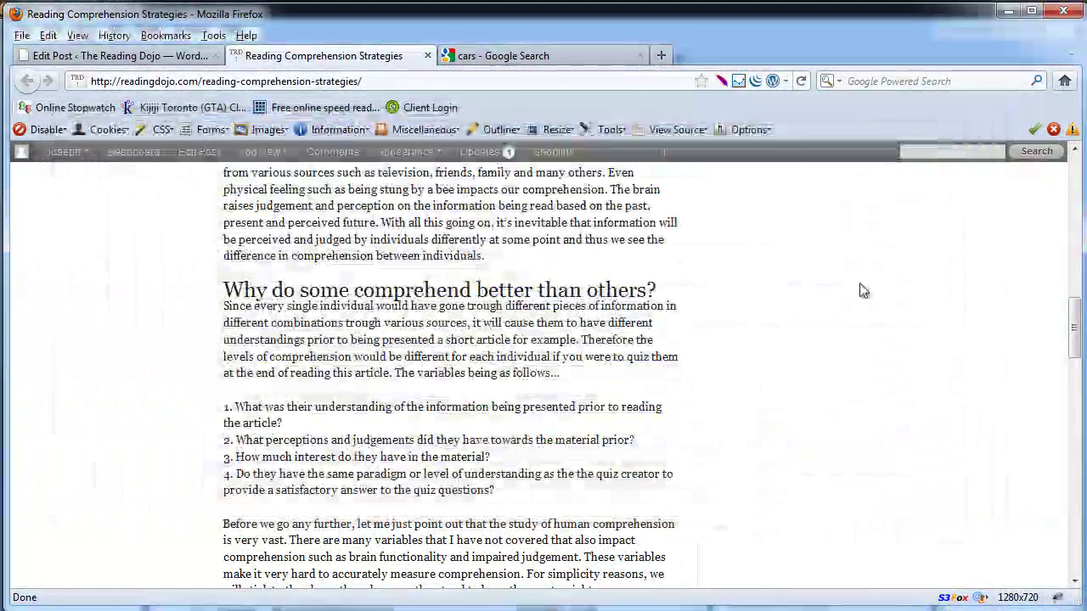
{"action": "scroll", "coordinate": [878, 395], "scroll_direction": "up", "scroll_amount": 8}
{"action": "scroll", "coordinate": [879, 395], "scroll_direction": "up", "scroll_amount": 6}
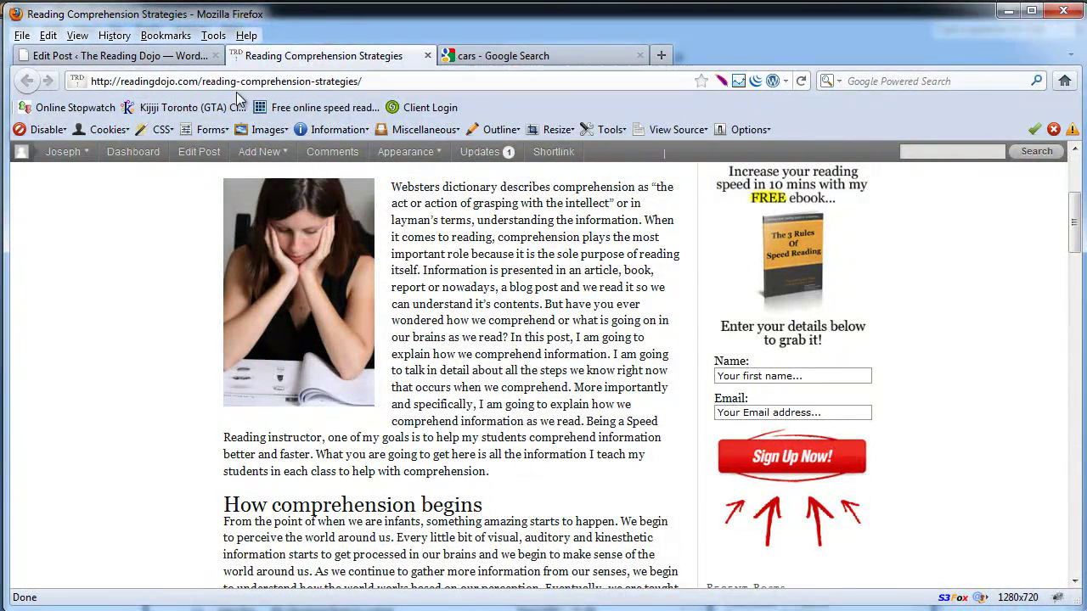
{"action": "scroll", "coordinate": [178, 204], "scroll_direction": "up", "scroll_amount": 4}
{"action": "left_click", "coordinate": [510, 278]}
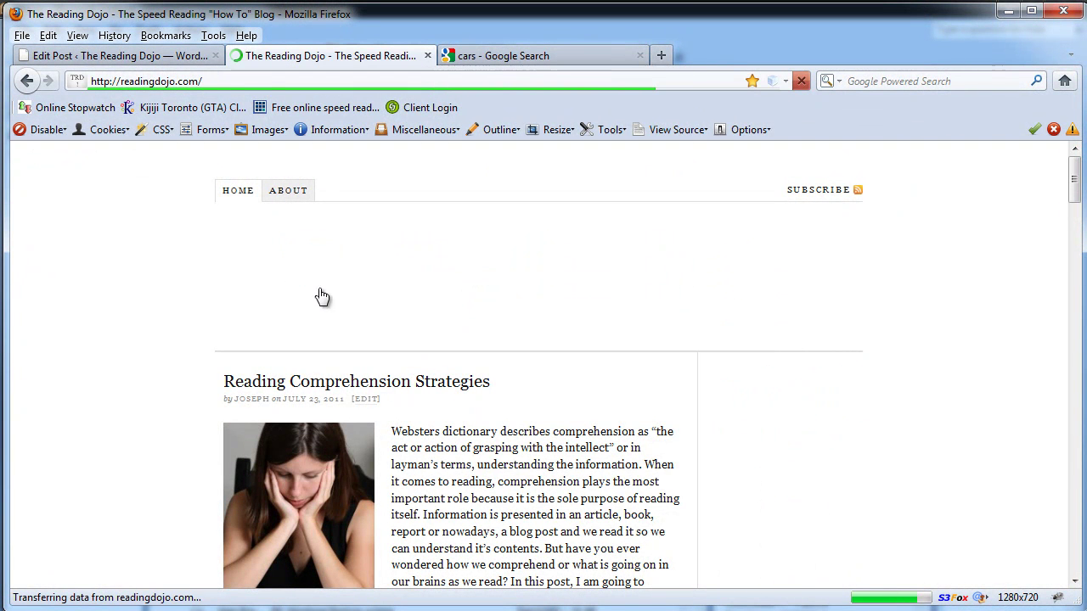
- View the home page's source, examine its All in One SEO Pack description and keywords meta tags, and close it
{"action": "right_click", "coordinate": [100, 334]}
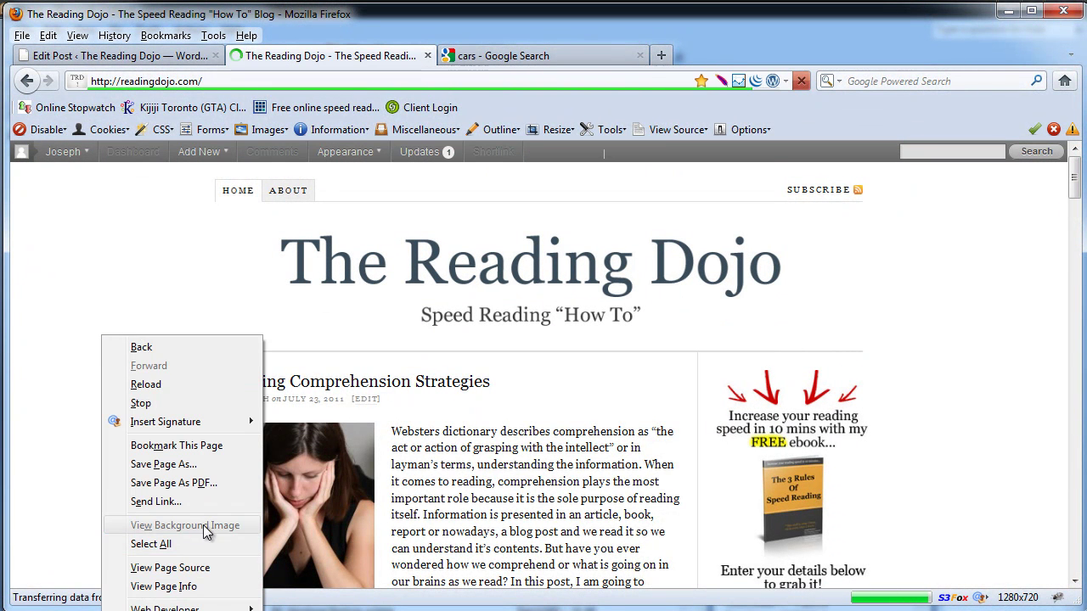
{"action": "left_click", "coordinate": [170, 568]}
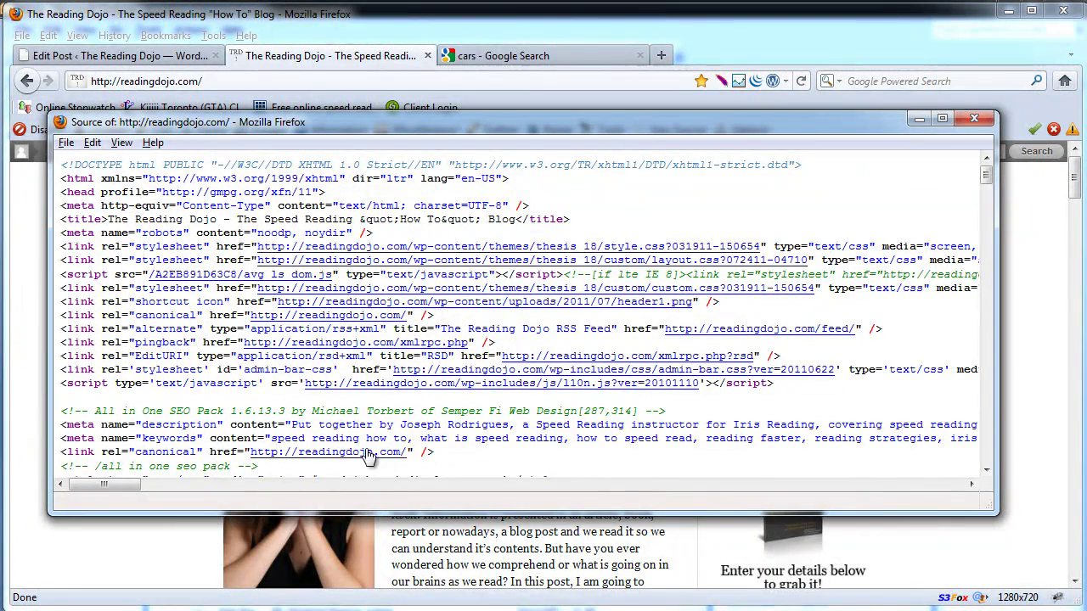
{"action": "left_click", "coordinate": [974, 118]}
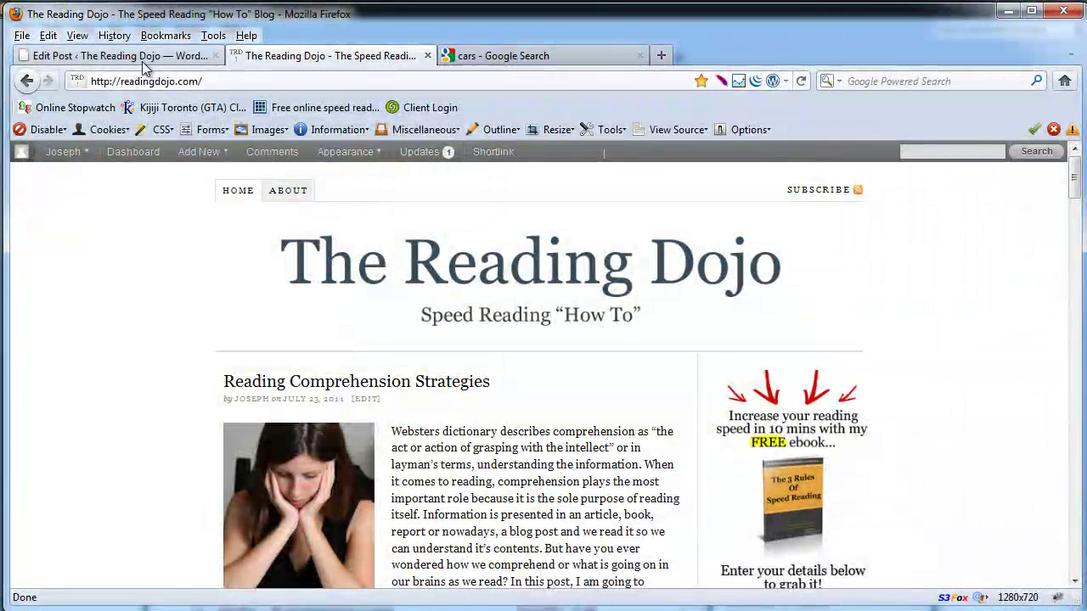
- Return to editing the Reading Comprehension Strategies post and look over its title, permalink and content
{"action": "left_click", "coordinate": [88, 56]}
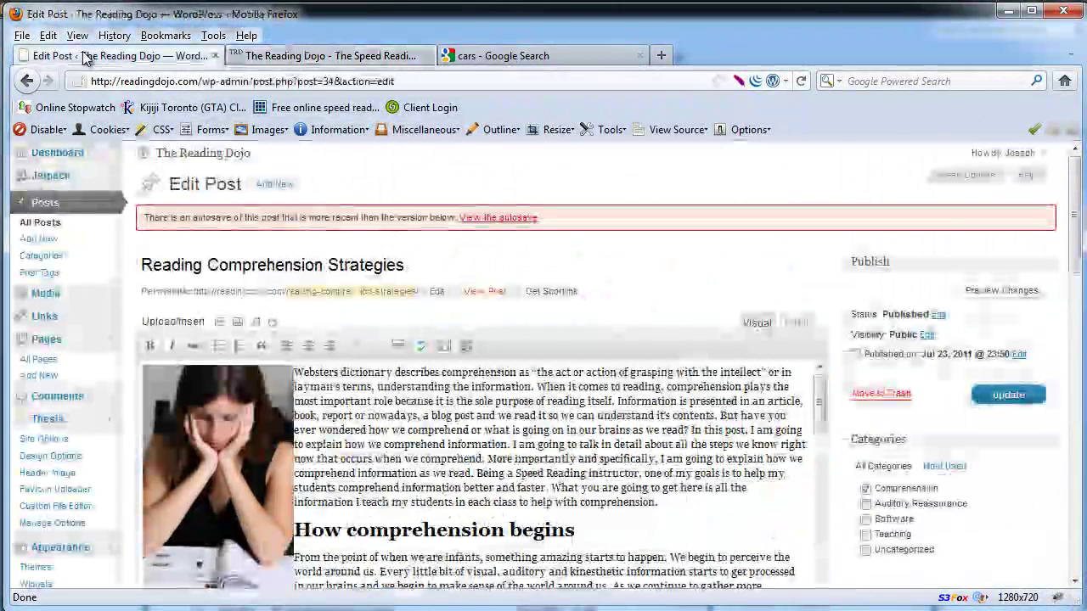
{"action": "scroll", "coordinate": [154, 246], "scroll_direction": "down", "scroll_amount": 15}
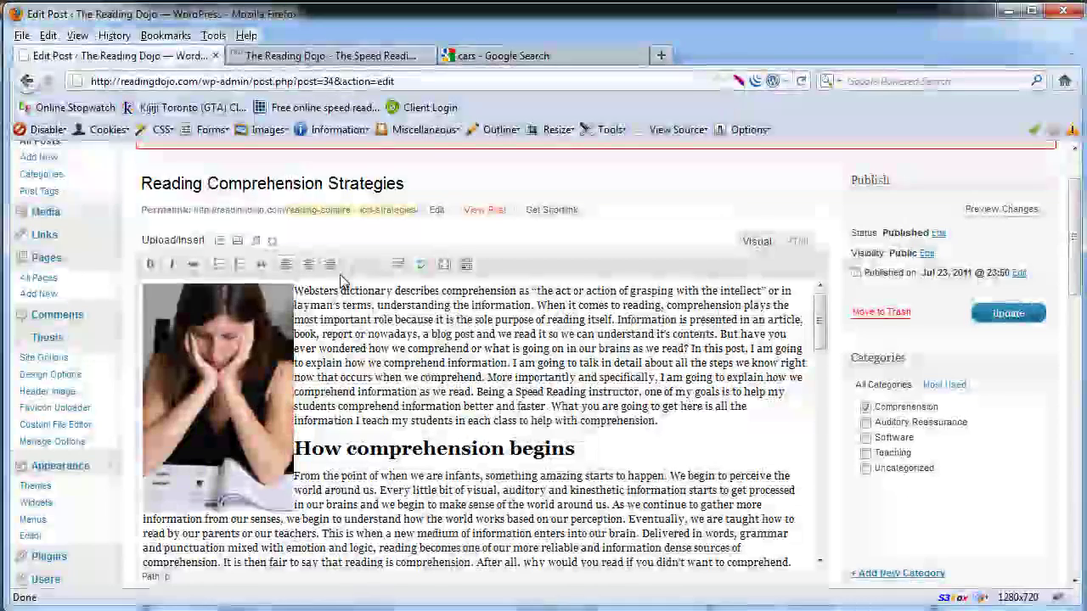
{"action": "scroll", "coordinate": [341, 274], "scroll_direction": "up", "scroll_amount": 2}
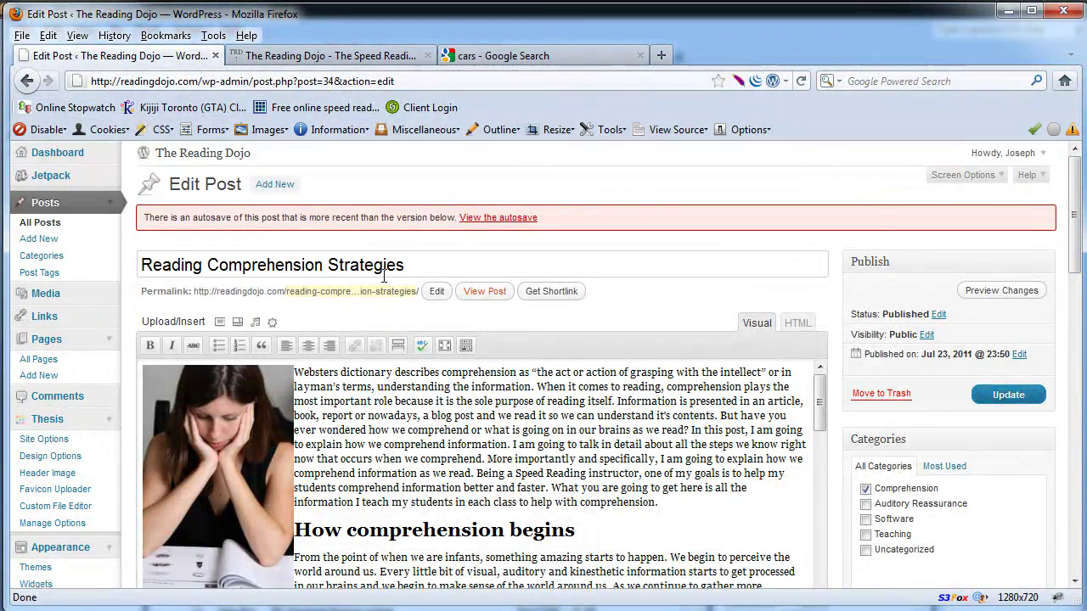
{"action": "scroll", "coordinate": [383, 276], "scroll_direction": "down", "scroll_amount": 4}
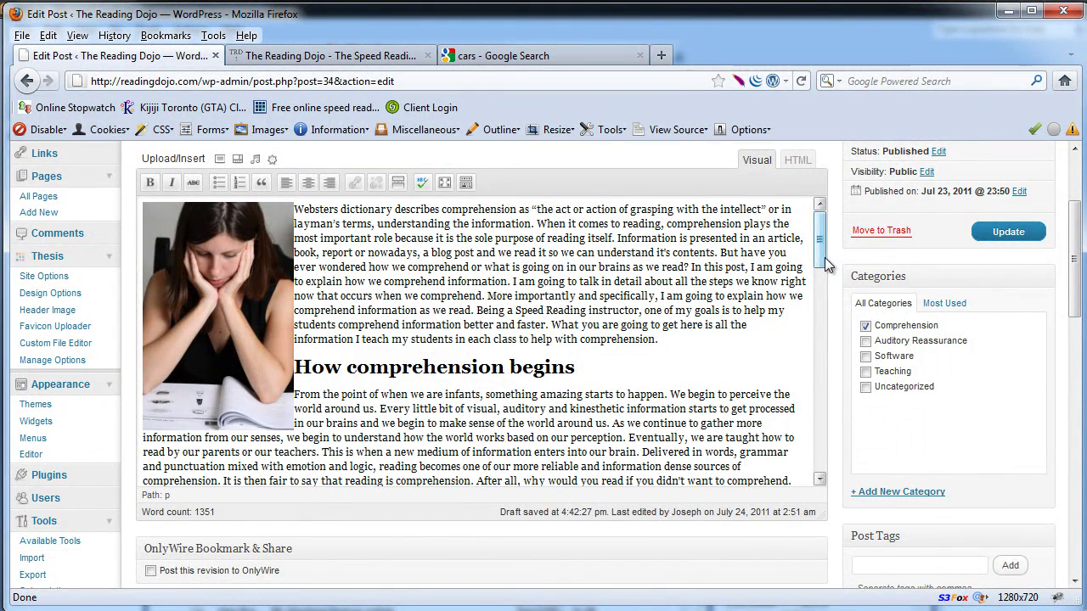
{"action": "scroll", "coordinate": [822, 269], "scroll_direction": "up", "scroll_amount": 4}
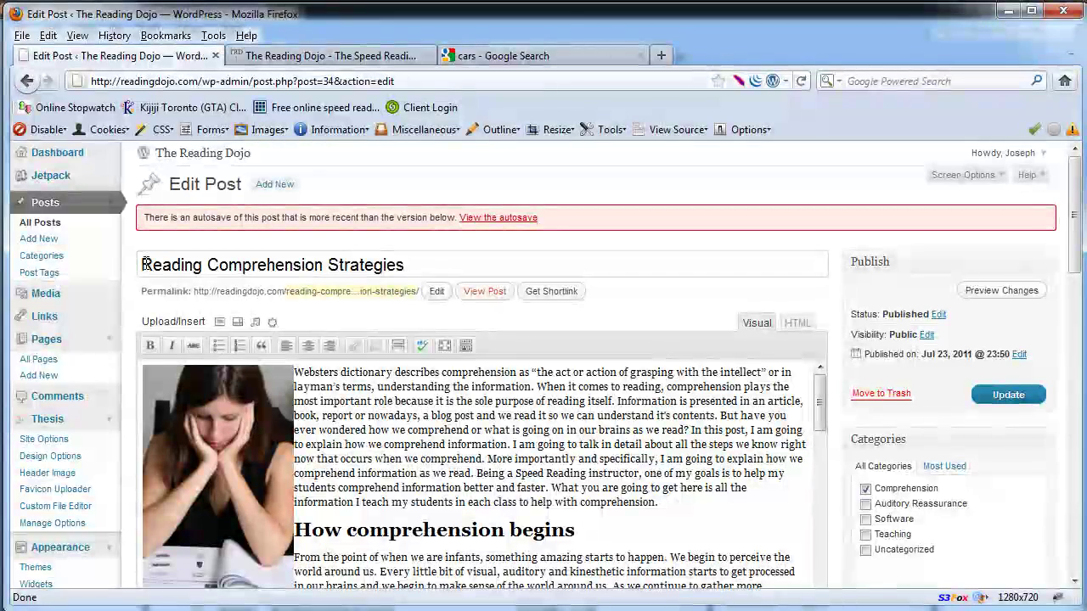
- Highlight the full post title to examine its wording against the permalink, leaving the text unselected
{"action": "left_click_drag", "start_coordinate": [143, 264], "coordinate": [402, 251]}
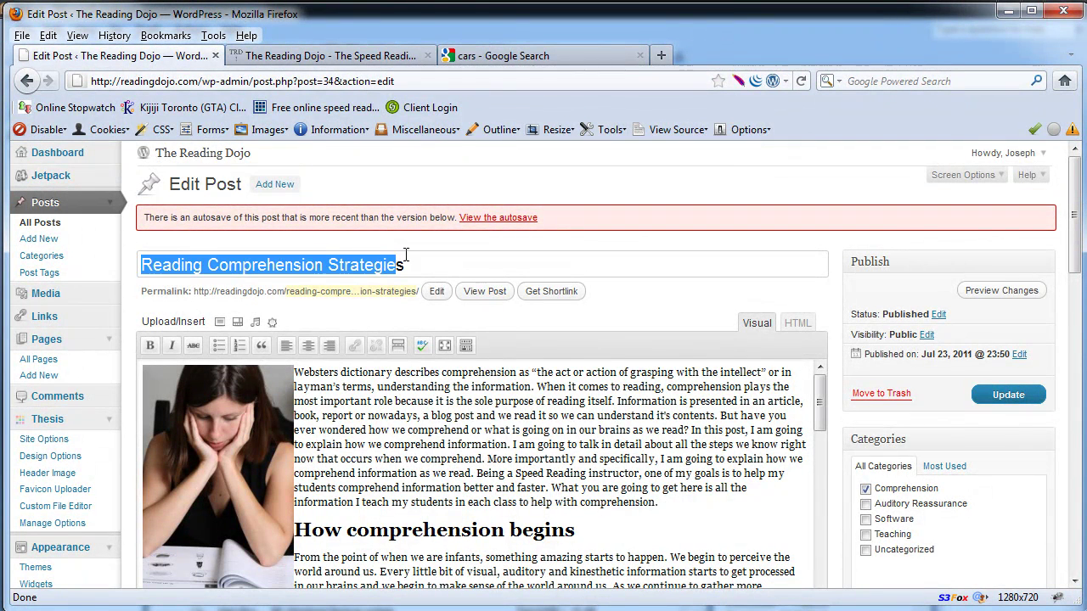
{"action": "left_click", "coordinate": [405, 259]}
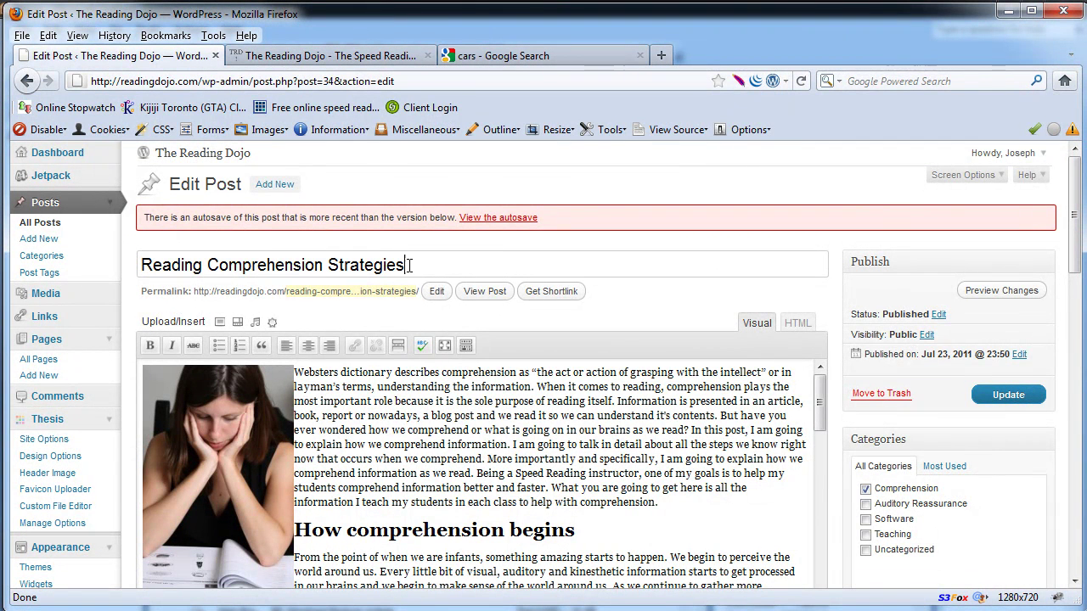
{"action": "left_click_drag", "start_coordinate": [417, 266], "coordinate": [144, 265]}
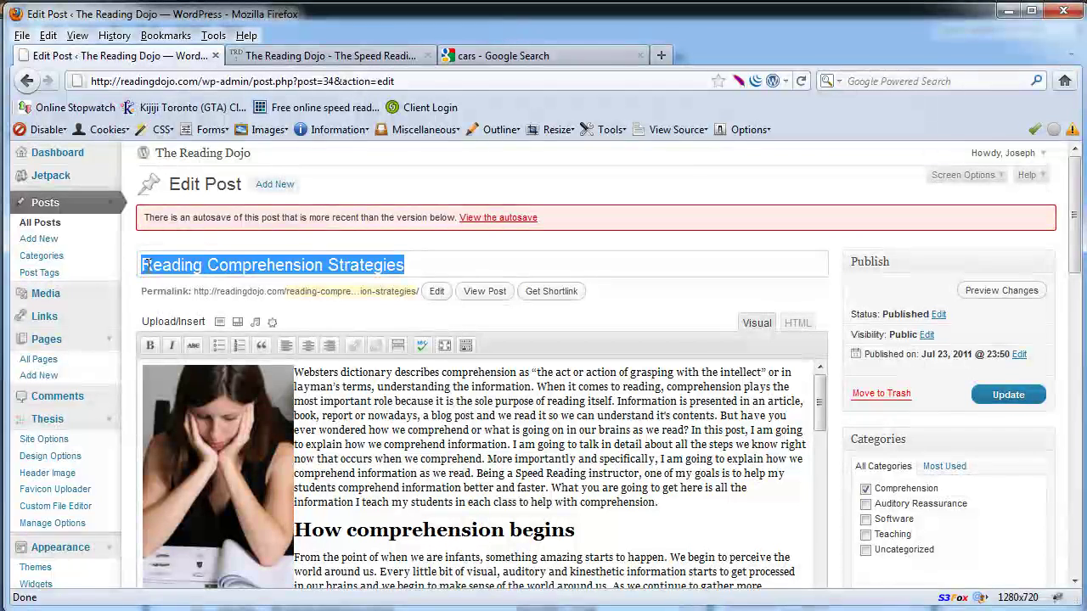
{"action": "left_click", "coordinate": [427, 266]}
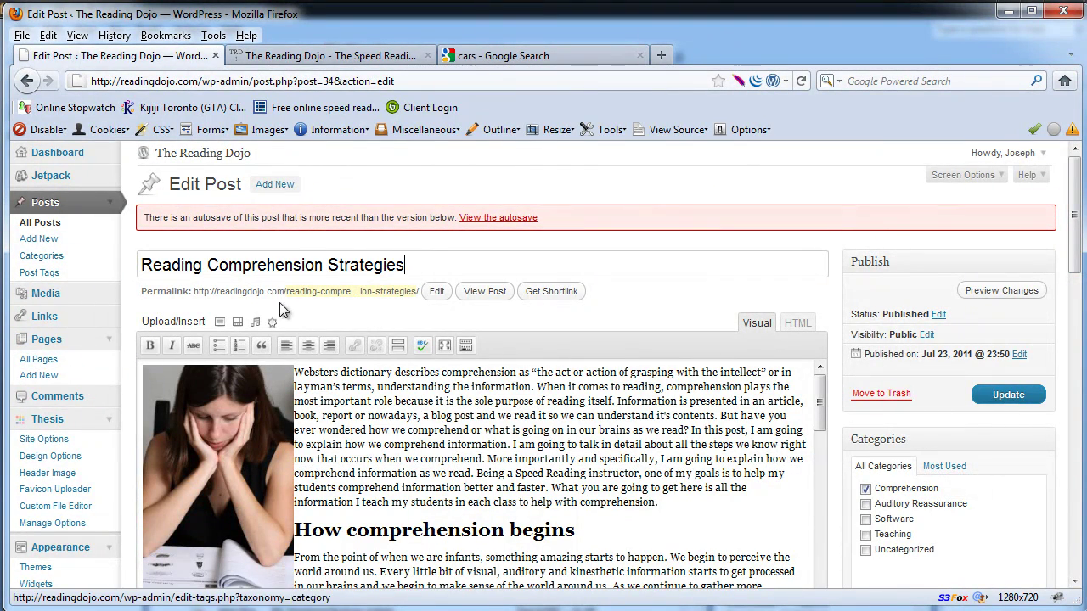
- Review the title, description and keywords in the post's All in One SEO Pack section
{"action": "scroll", "coordinate": [422, 363], "scroll_direction": "down", "scroll_amount": 5}
{"action": "scroll", "coordinate": [422, 363], "scroll_direction": "up", "scroll_amount": 5}
{"action": "left_click_drag", "start_coordinate": [1075, 238], "coordinate": [1066, 543]}
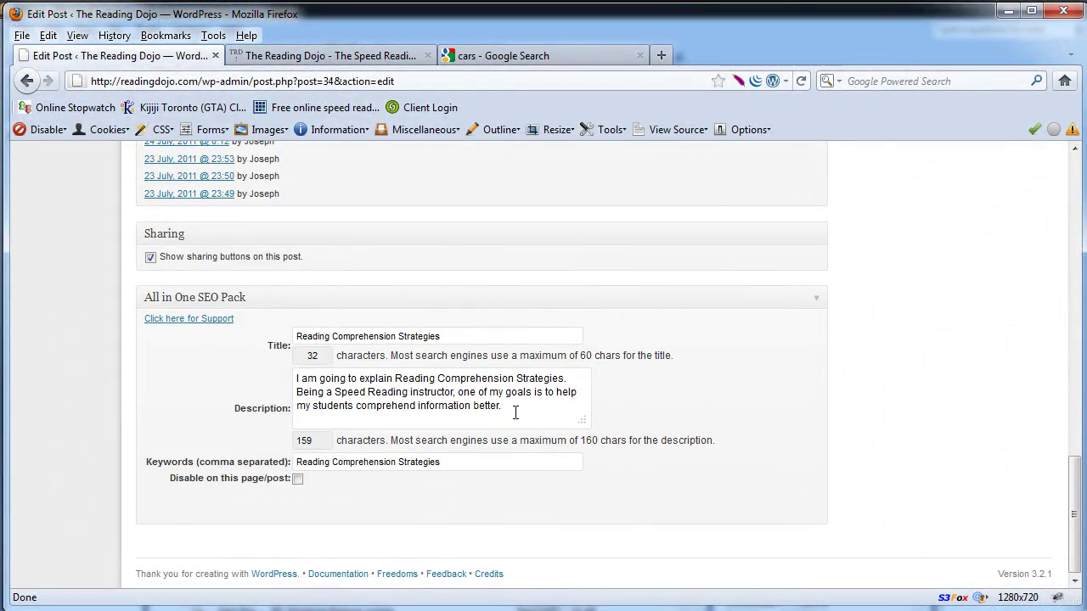